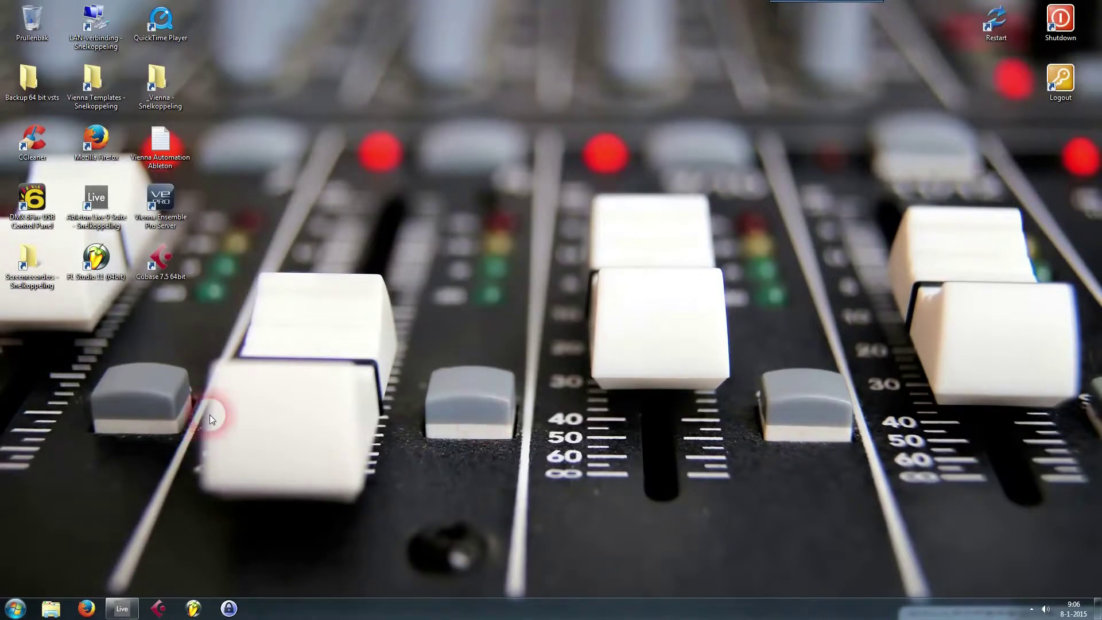
Launch Vienna Ensemble Pro Server 5 (32-bit) and return to the Ableton Live Record_TUT set.
click(168, 211)
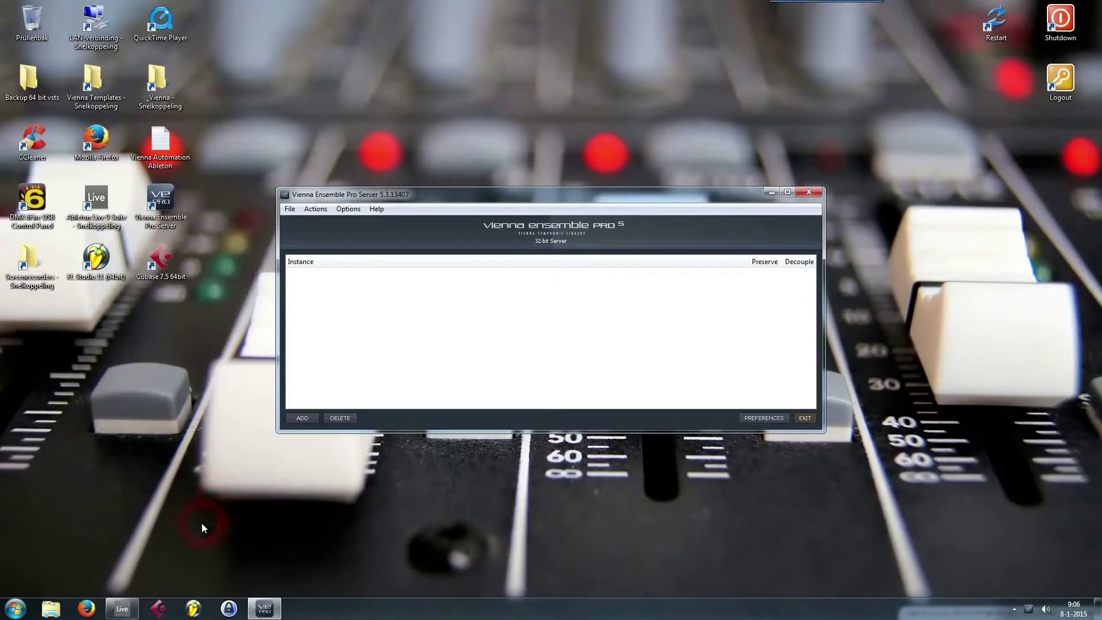
click(122, 609)
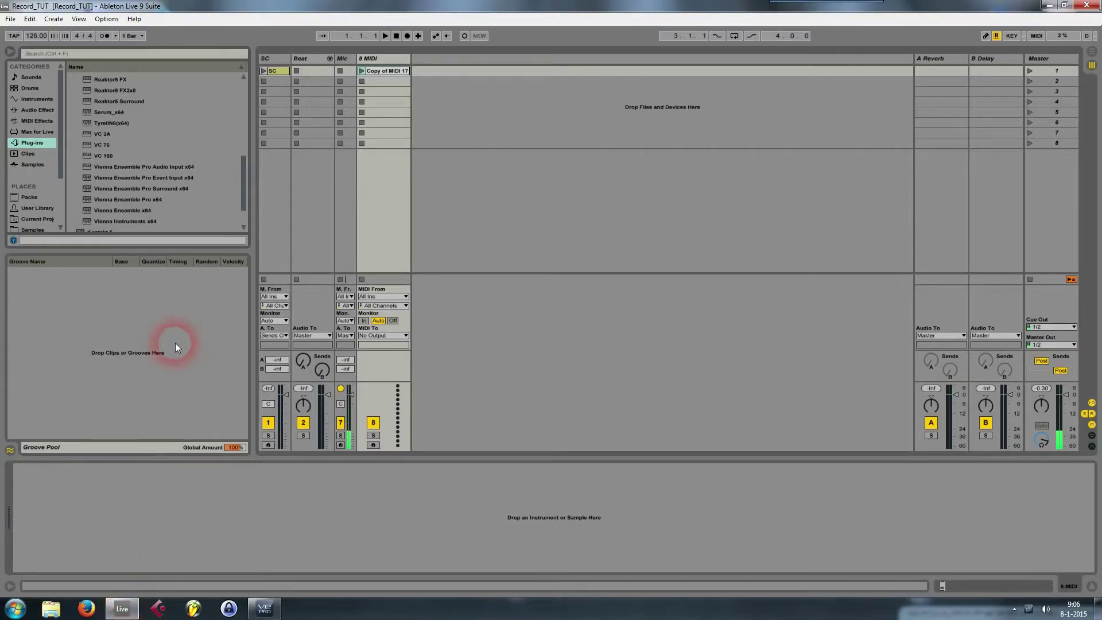
Add Vienna Ensemble Pro x64 from the Plug-ins browser as new MIDI track 9.
click(328, 218)
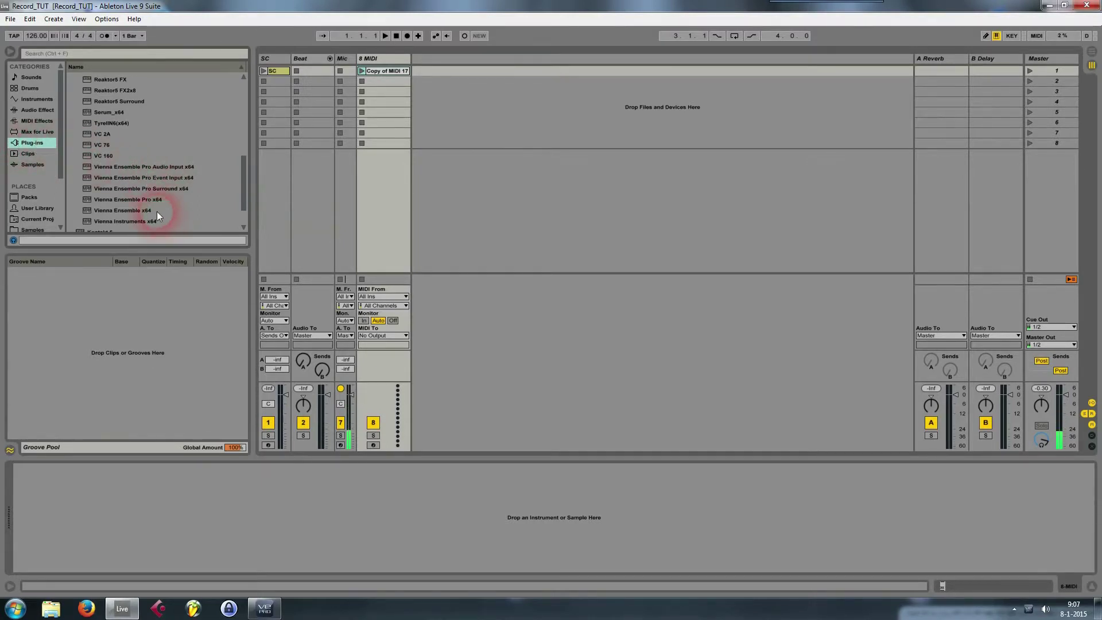
click(121, 199)
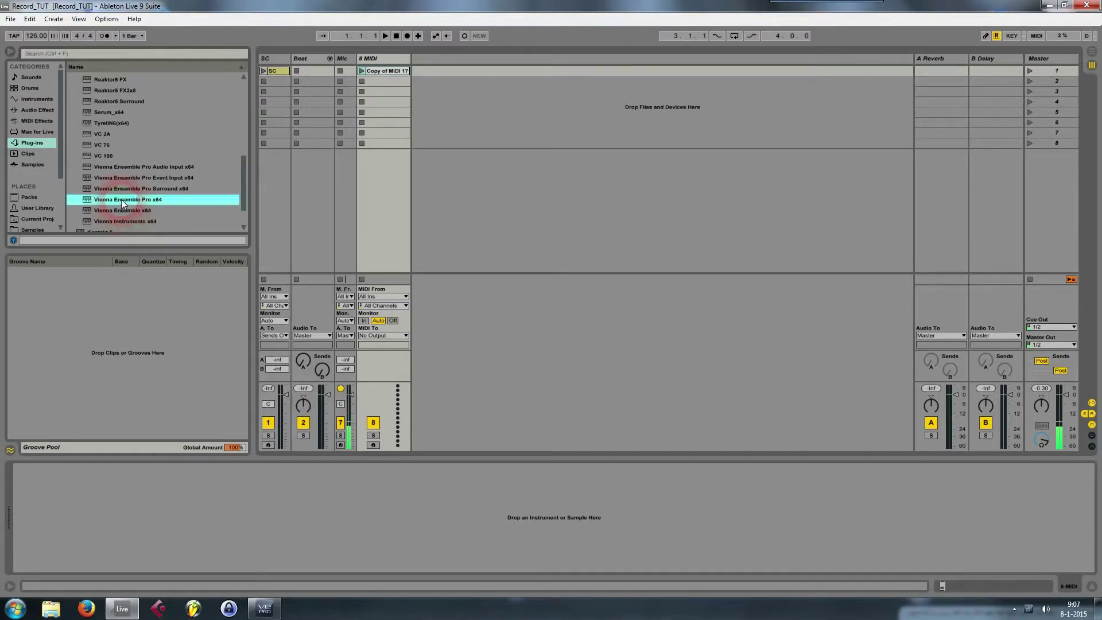
drag(122, 199, 454, 59)
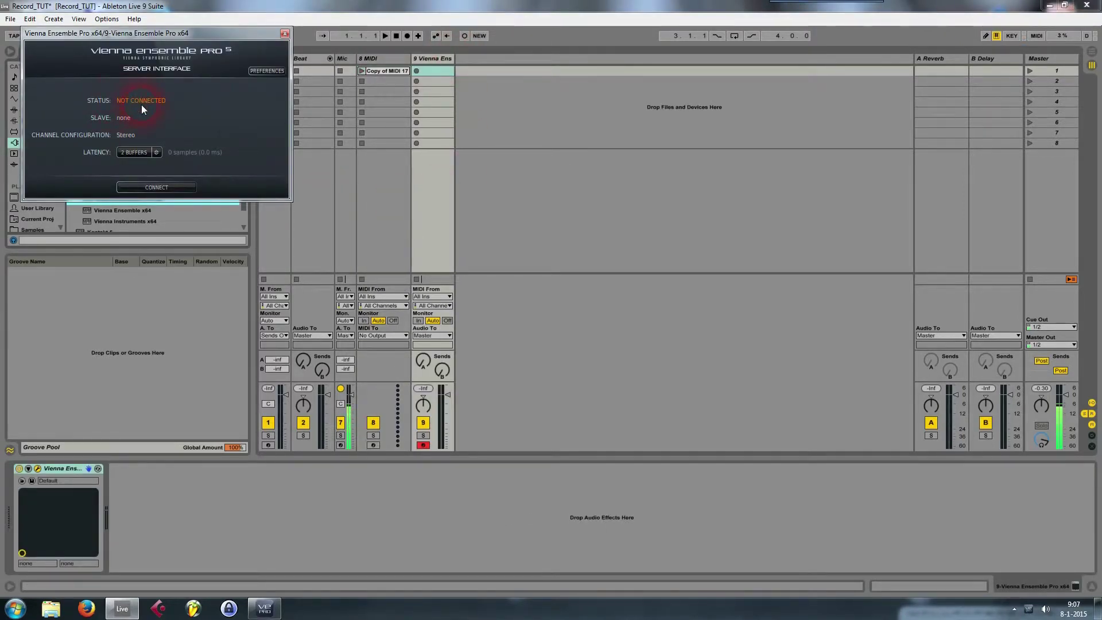
Connect the plugin to the 127.0.0.1 localhost (32) server instance.
click(153, 189)
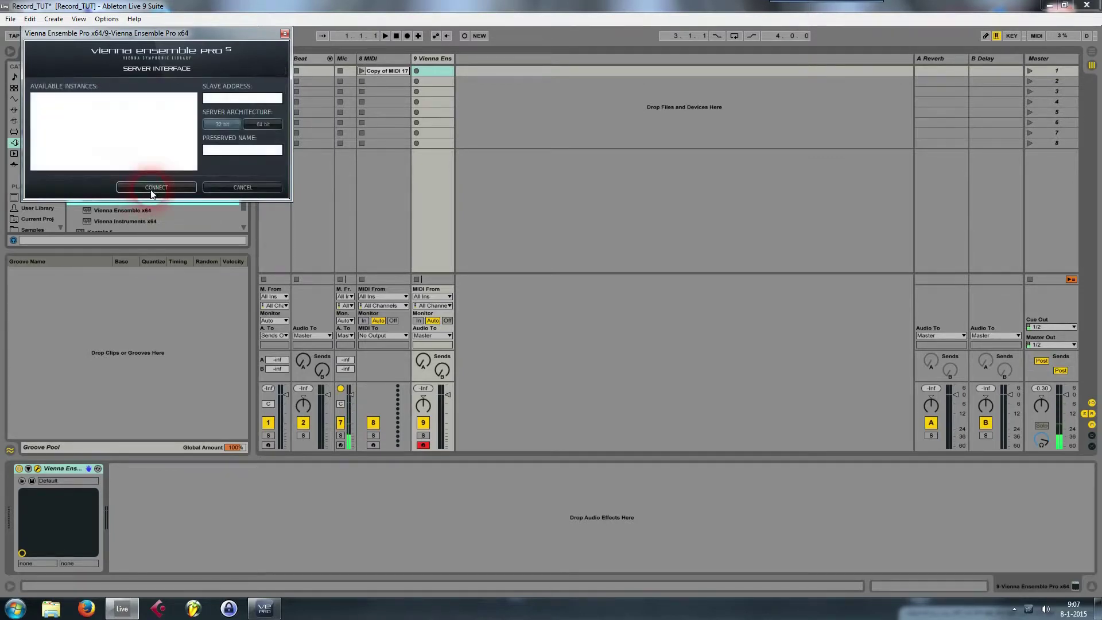
click(81, 98)
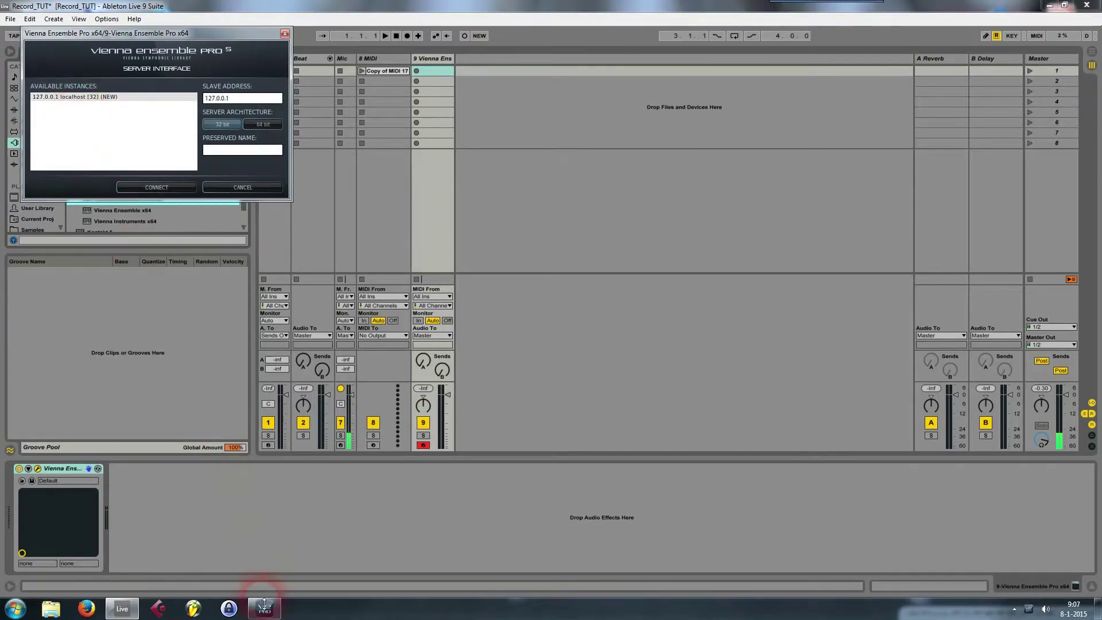
click(75, 101)
click(77, 110)
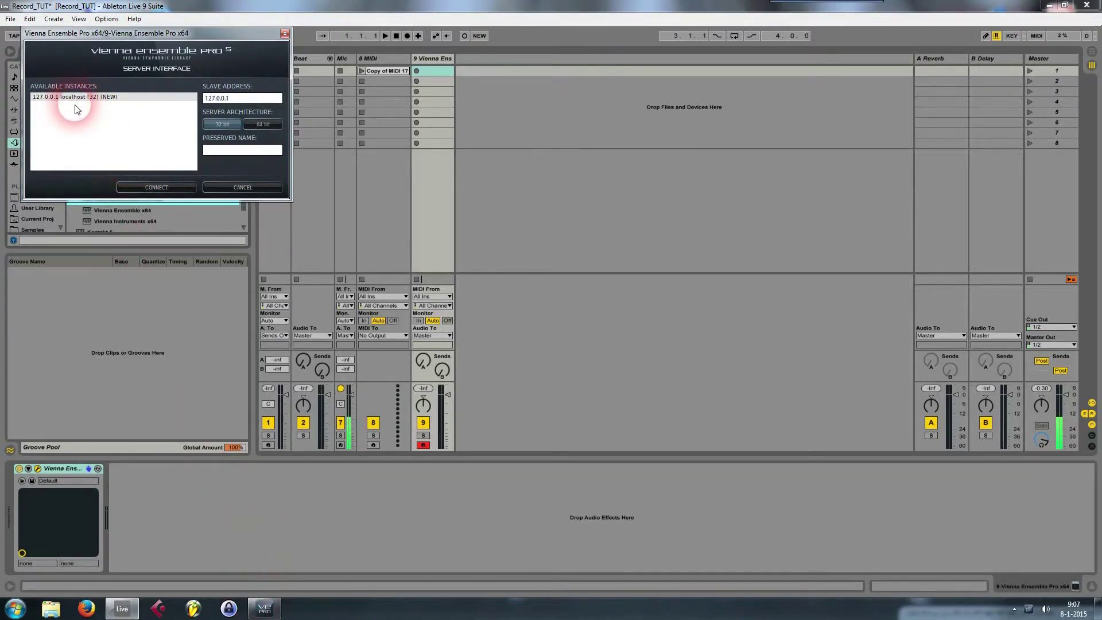
click(148, 188)
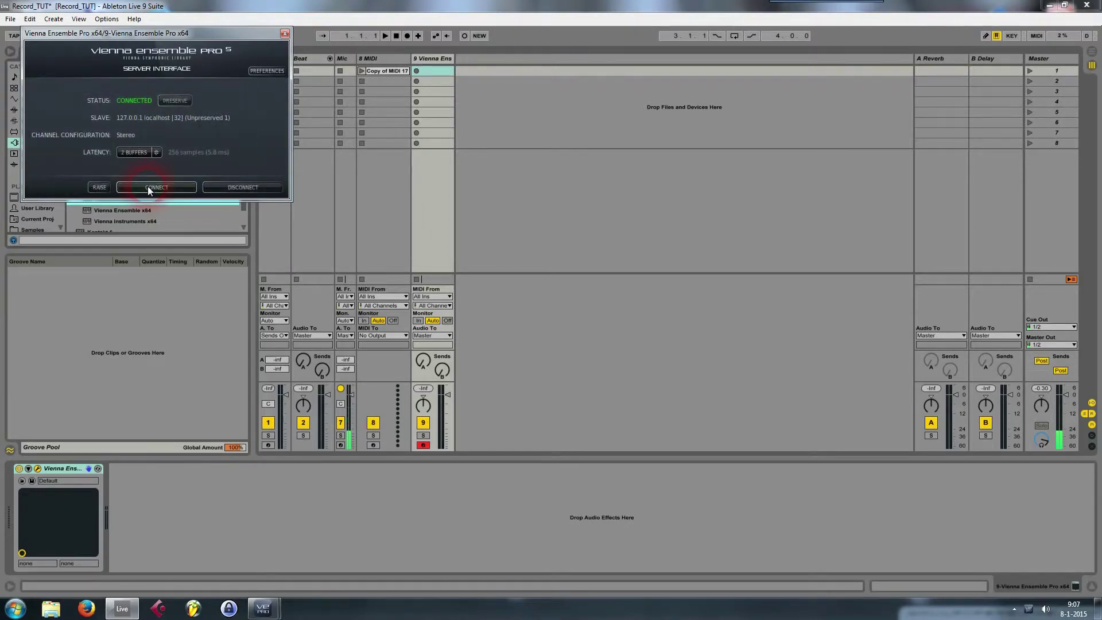
Set the plugin latency to None and close the plugin window.
click(157, 152)
click(156, 153)
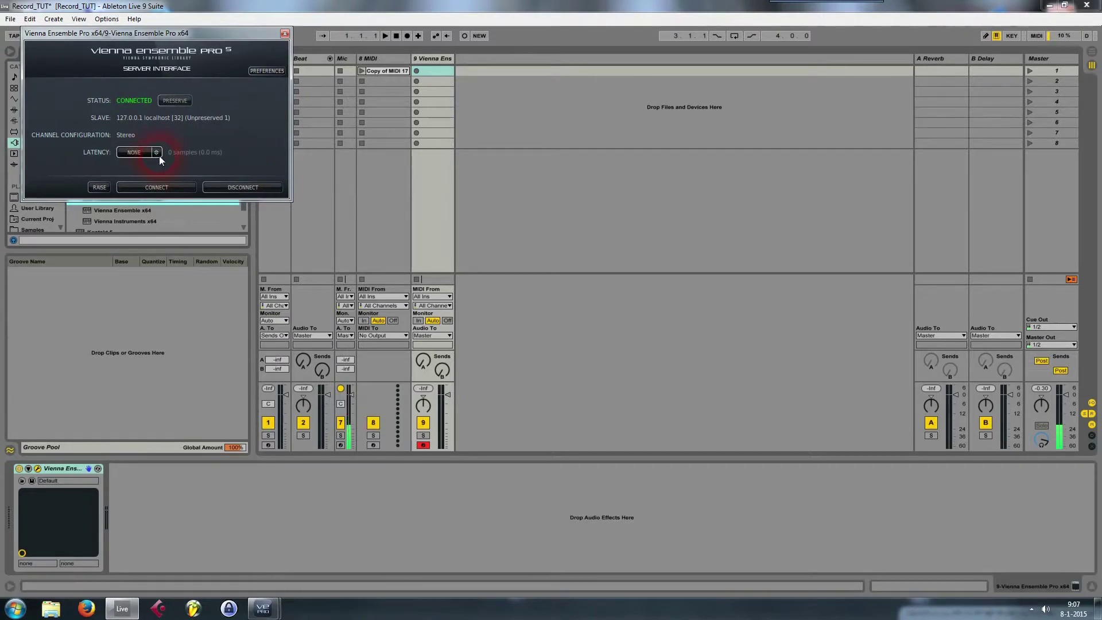
click(286, 34)
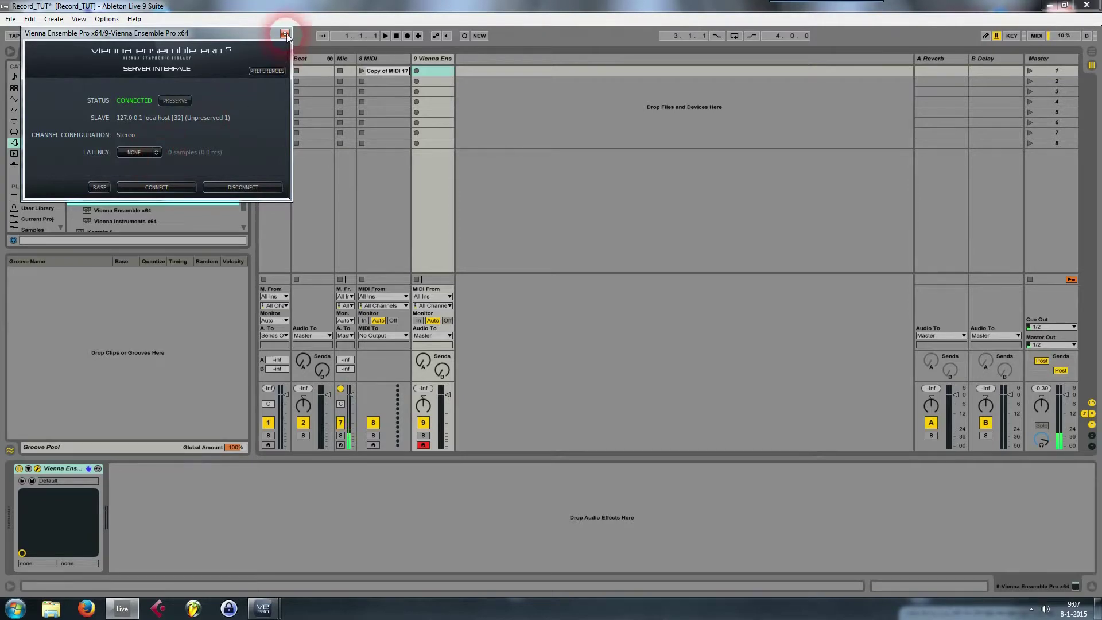
click(361, 302)
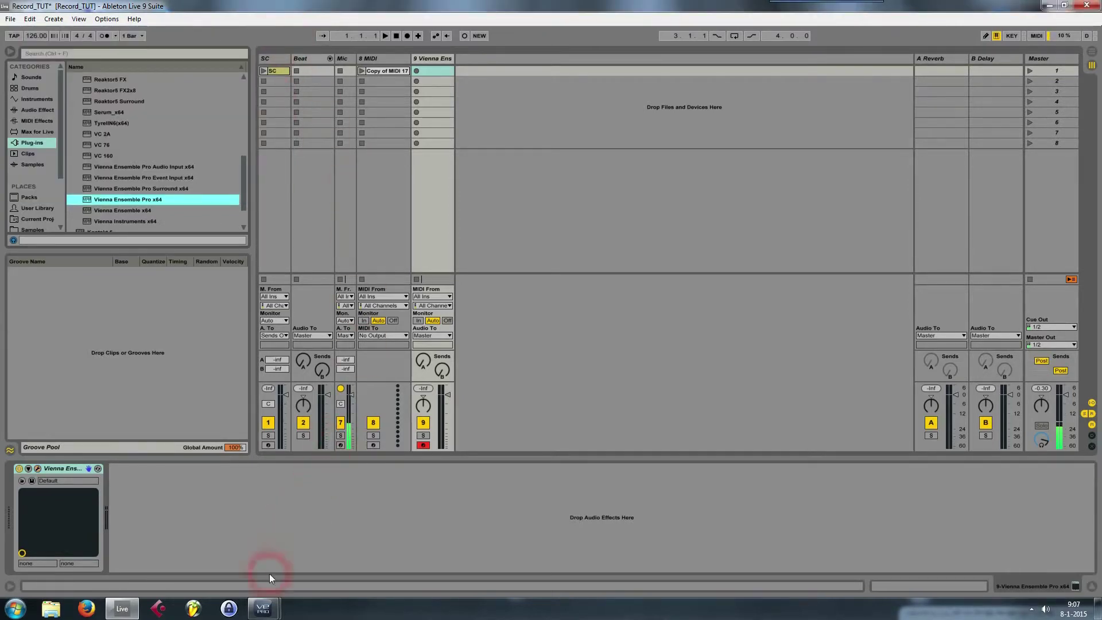
In the VE Pro mixer, add Nexus as a stereo instrument channel, showing its Saw Init editor.
mouse_move(263, 608)
click(331, 563)
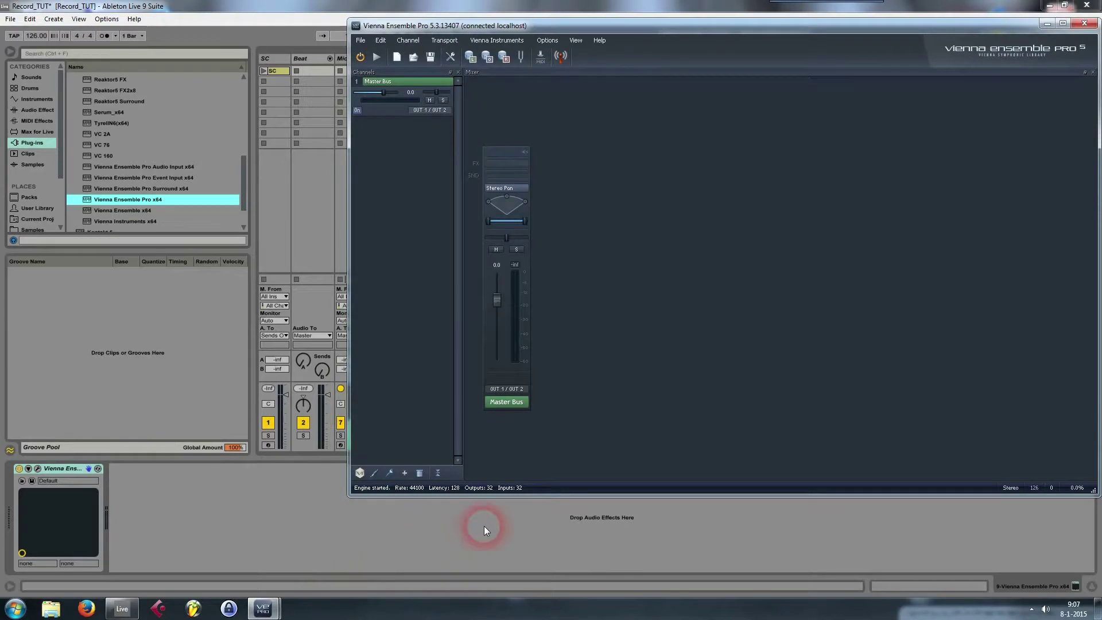
right_click(636, 186)
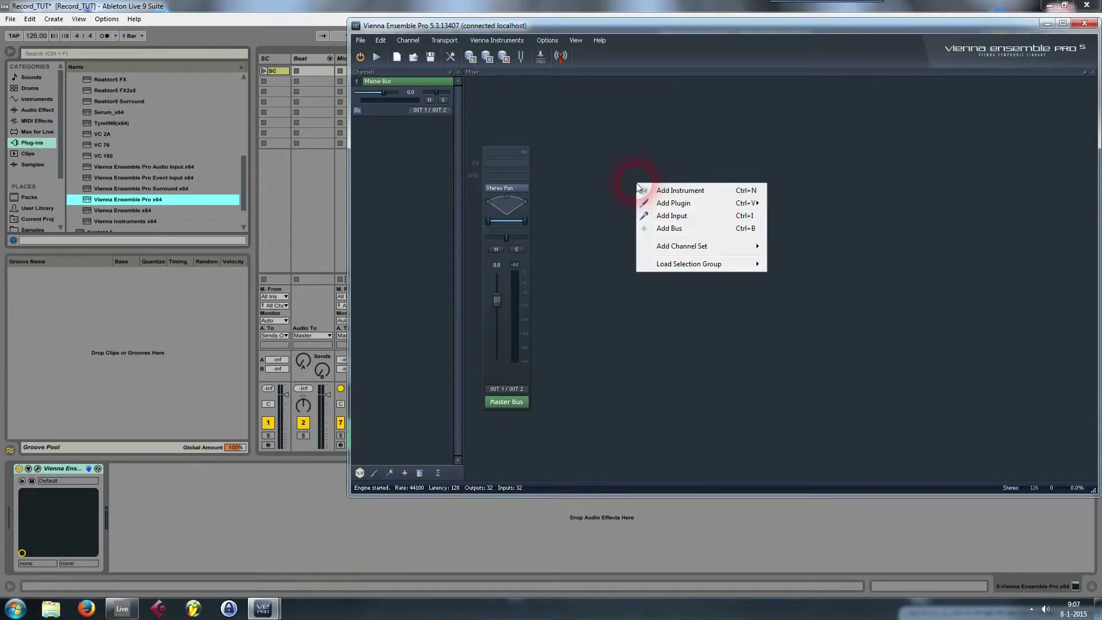
mouse_move(679, 206)
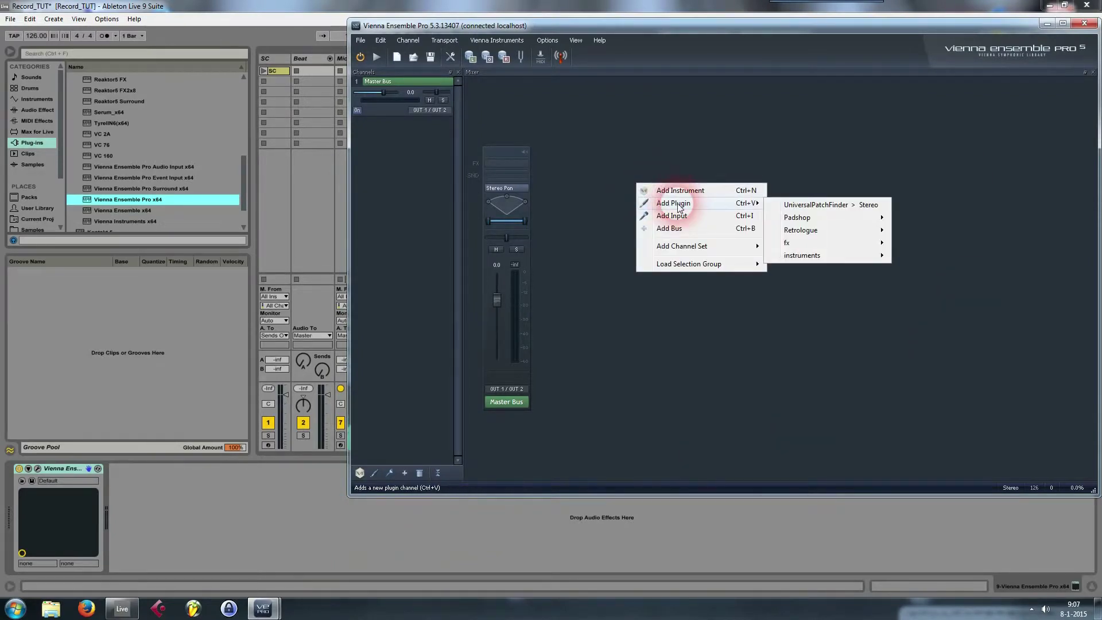
click(586, 147)
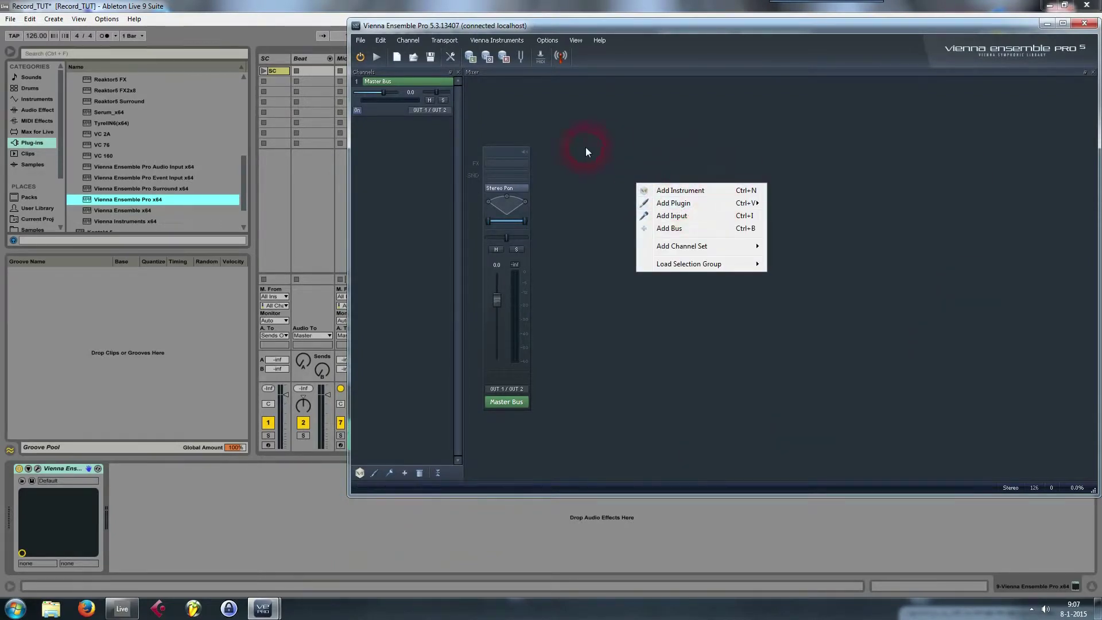
right_click(635, 174)
mouse_move(646, 195)
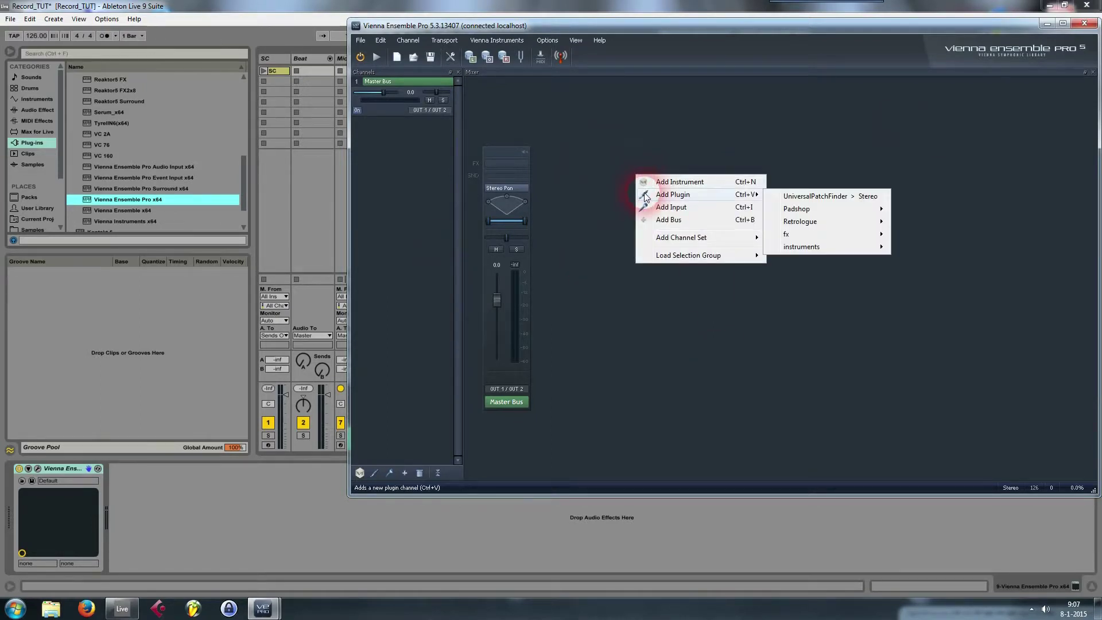
mouse_move(839, 252)
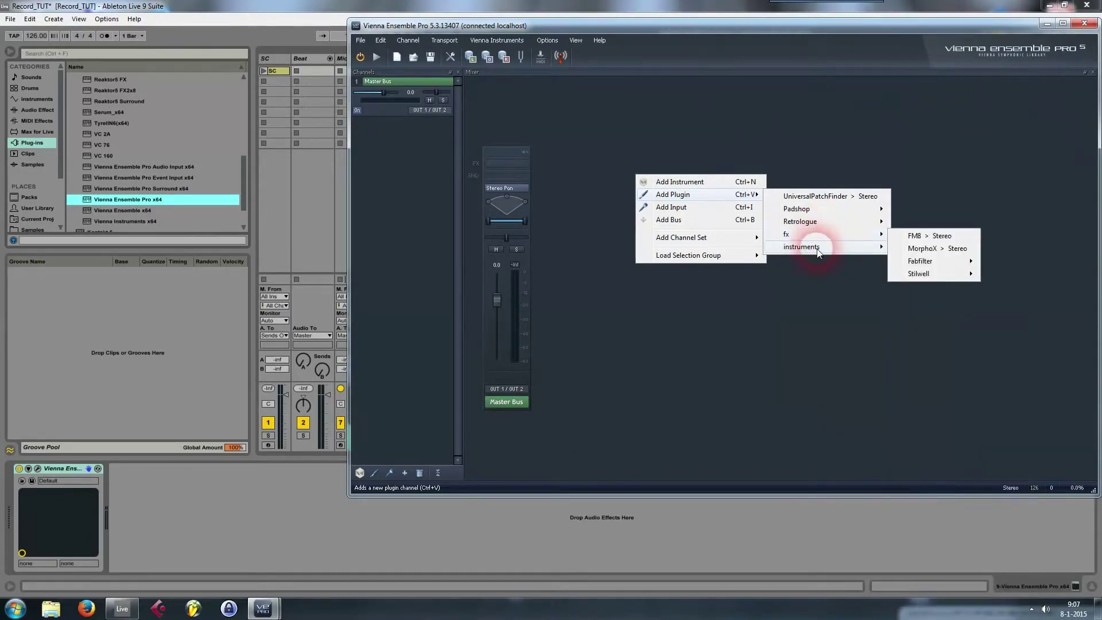
mouse_move(947, 576)
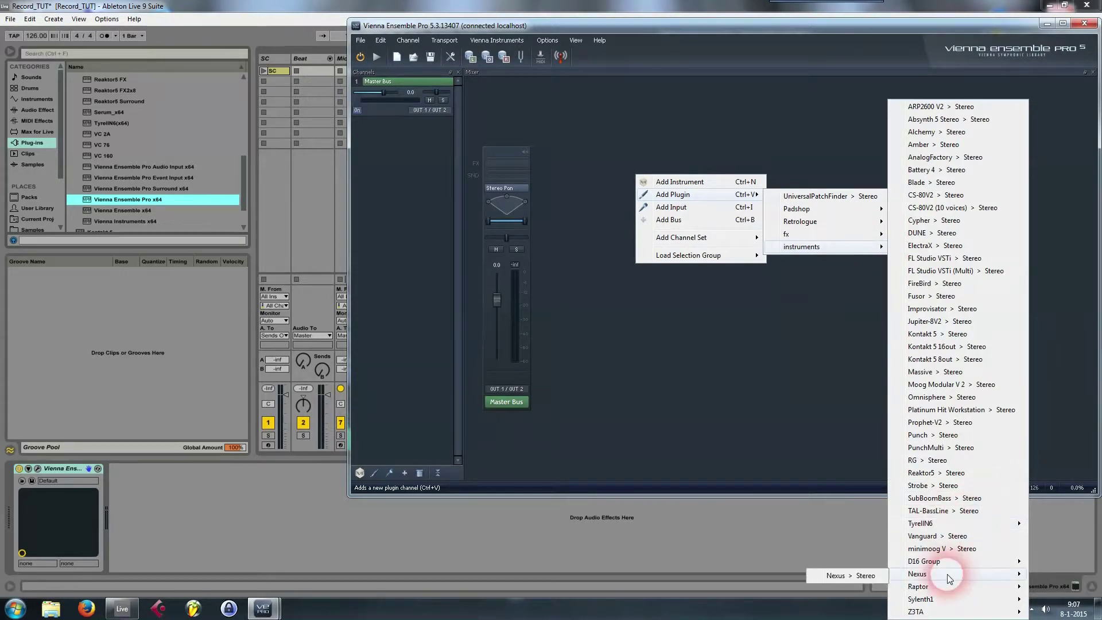
click(860, 575)
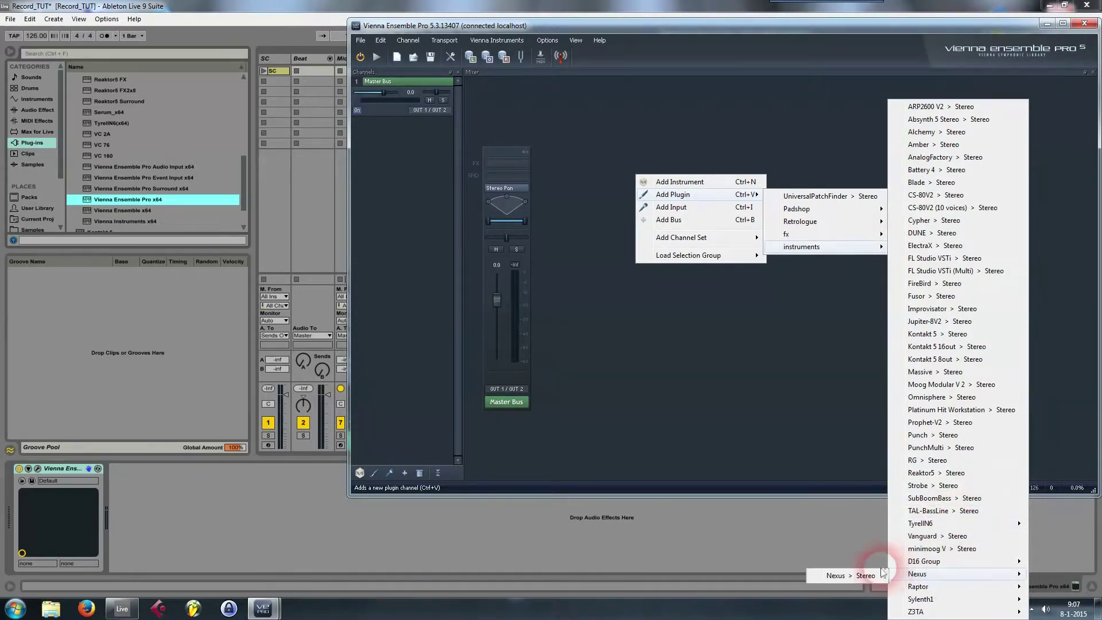
click(749, 384)
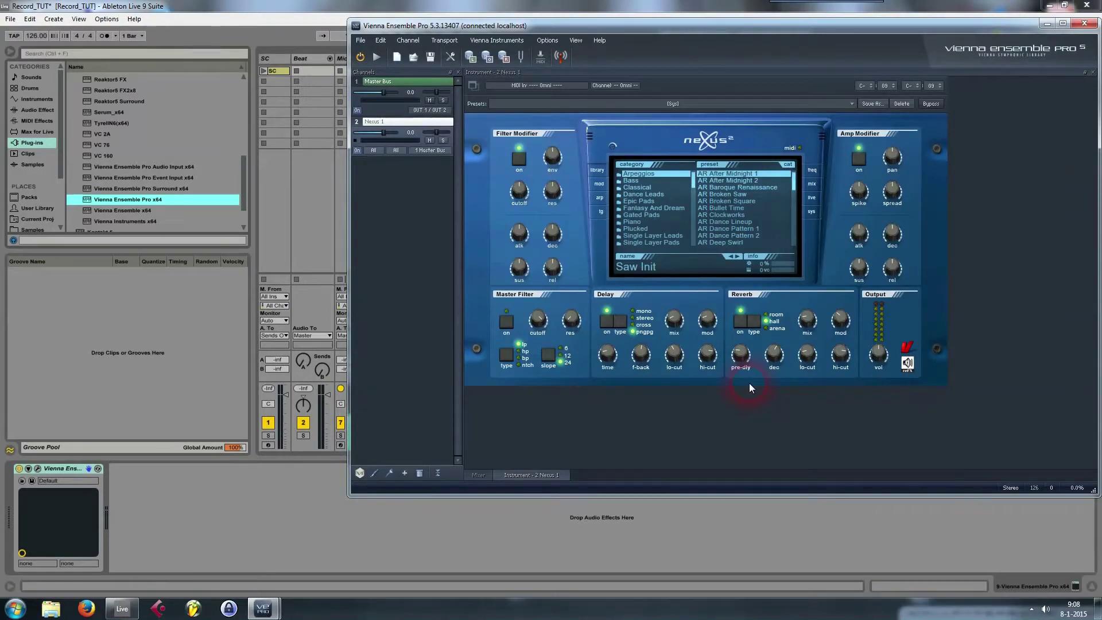
Load the Nexus Dance Leads preset 'LD Come with me 1'.
click(666, 195)
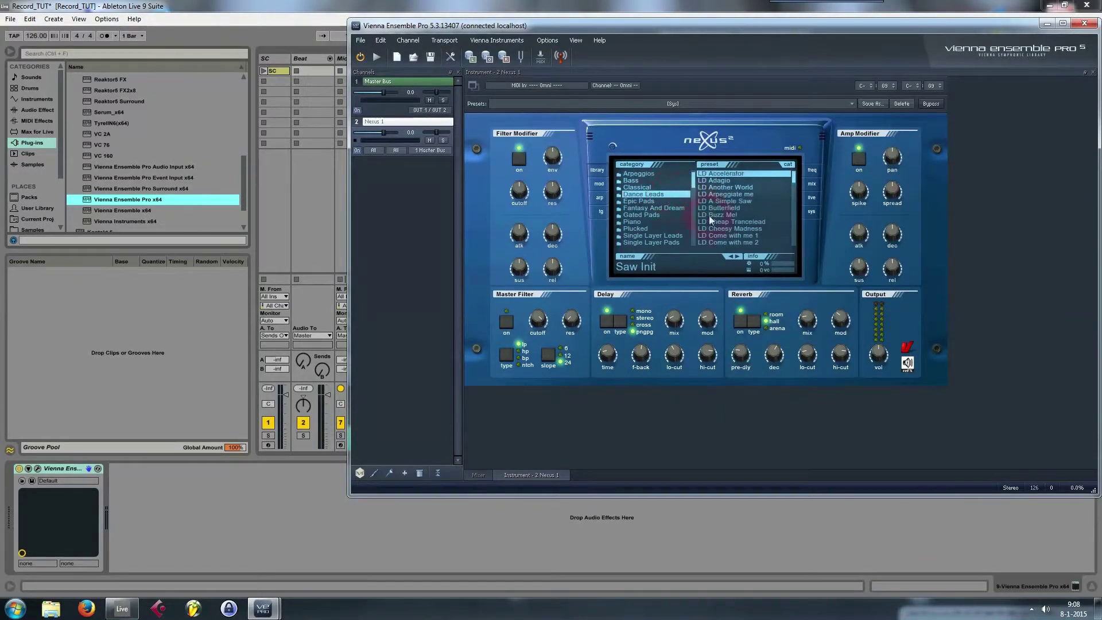
click(721, 242)
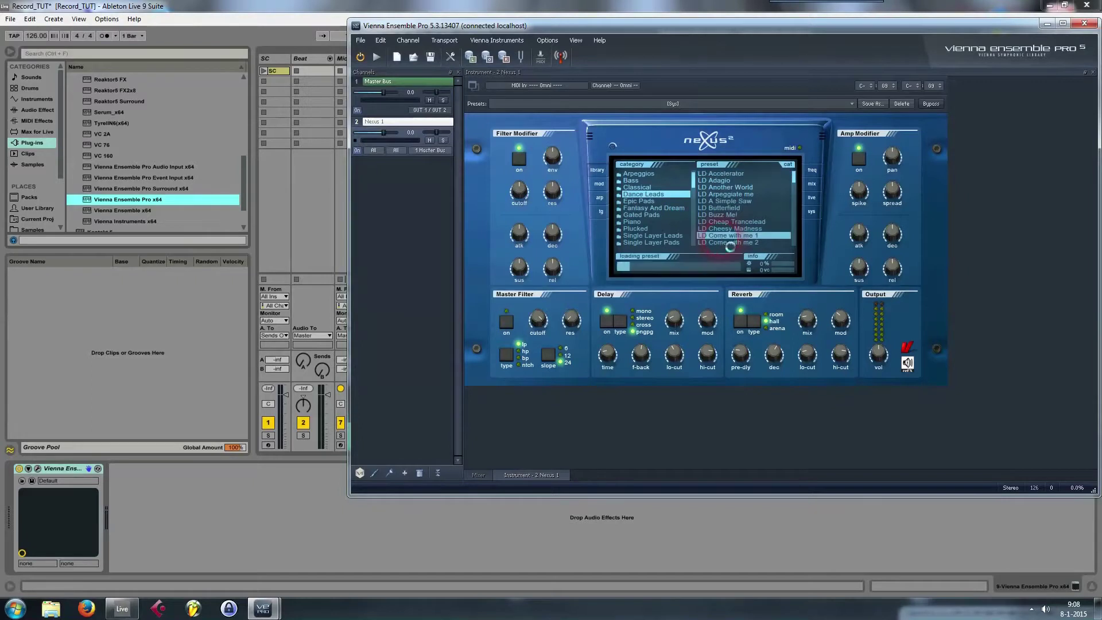
click(631, 350)
click(539, 424)
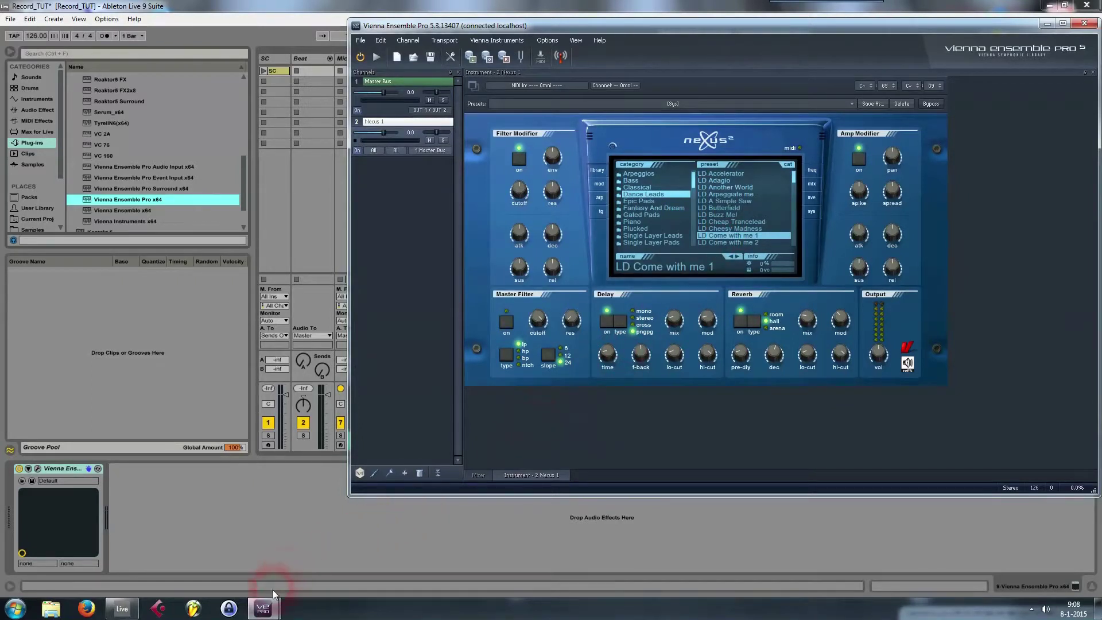
Return to Ableton Live's session view and select the 9 Vienna Ens track.
click(277, 535)
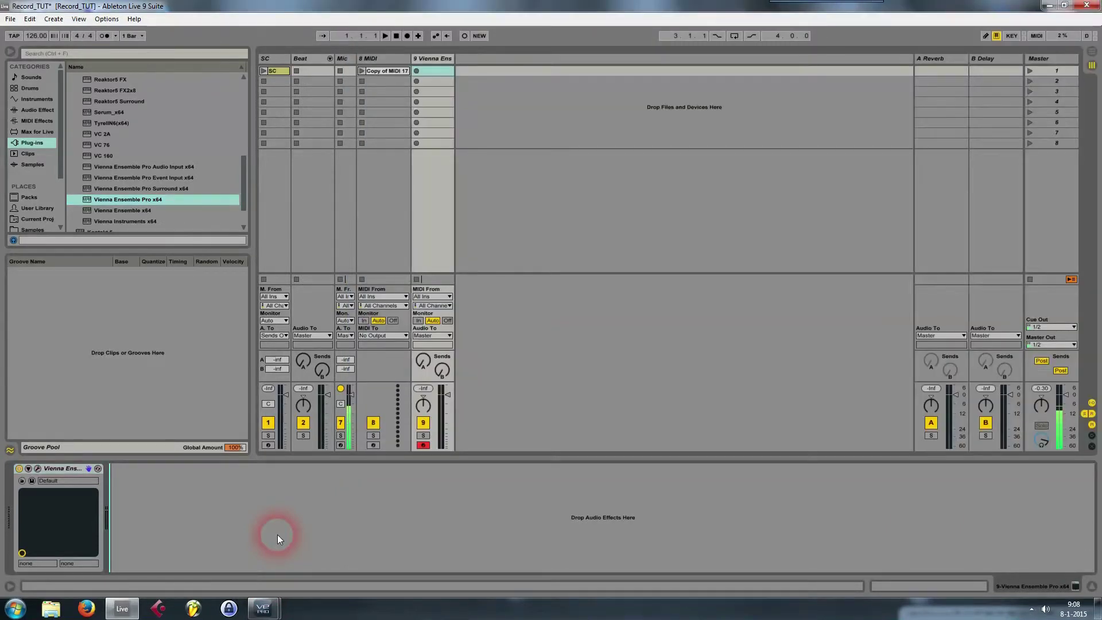
click(434, 320)
click(429, 60)
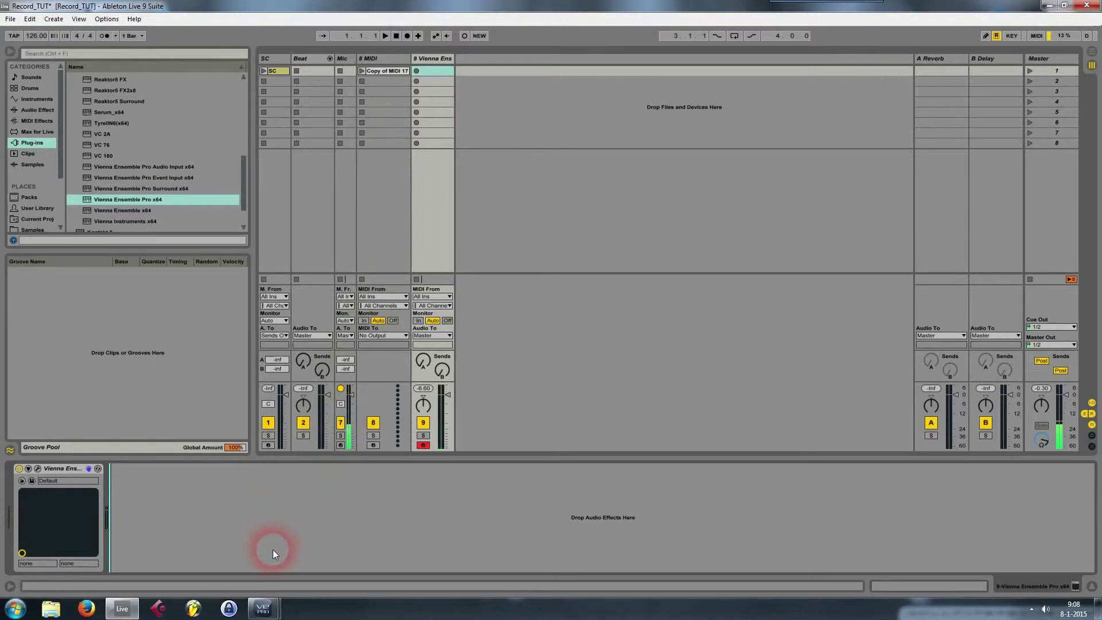
click(263, 607)
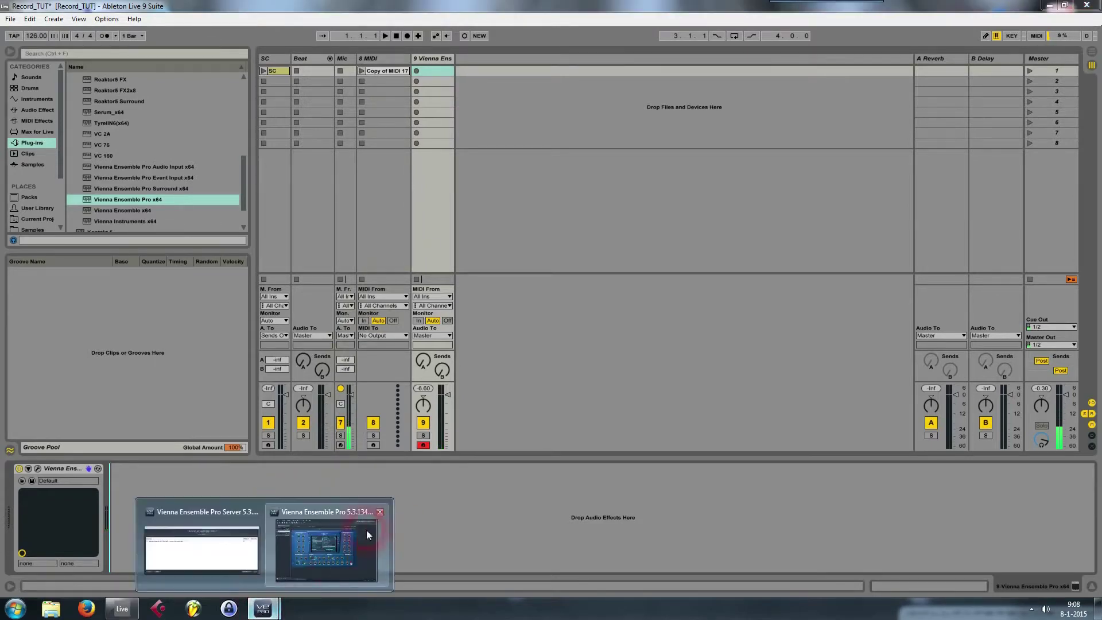
Turn the Nexus Filter Modifier cutoff down to -13, then return to Ableton Live.
click(367, 530)
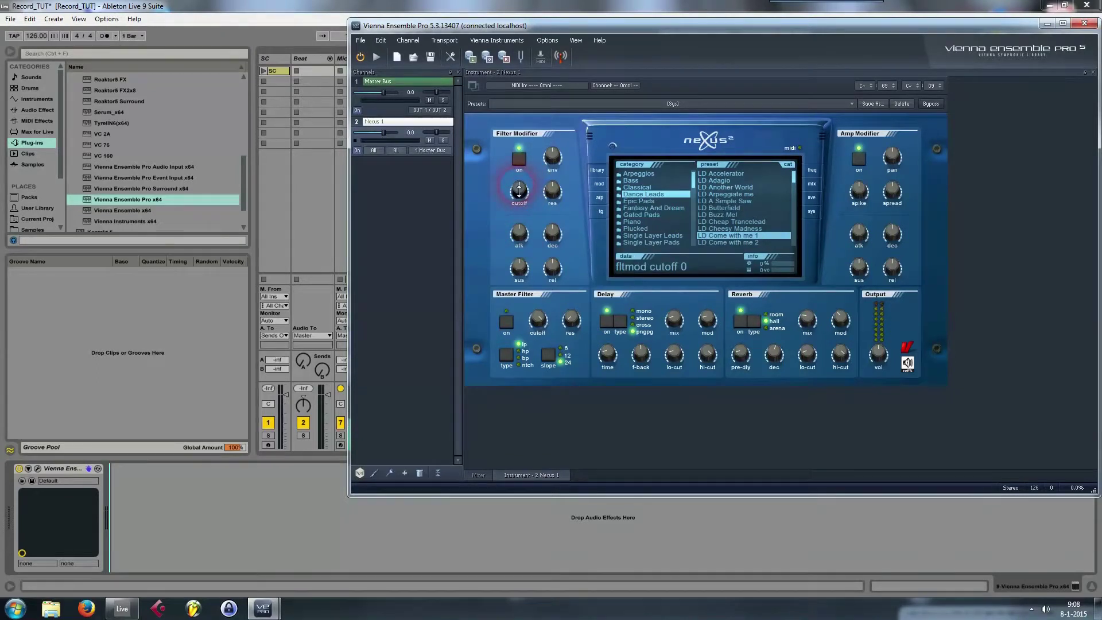
mouse_move(518, 190)
mouse_down()
mouse_move(531, 239)
mouse_move(527, 151)
mouse_move(510, 135)
mouse_move(518, 186)
mouse_up()
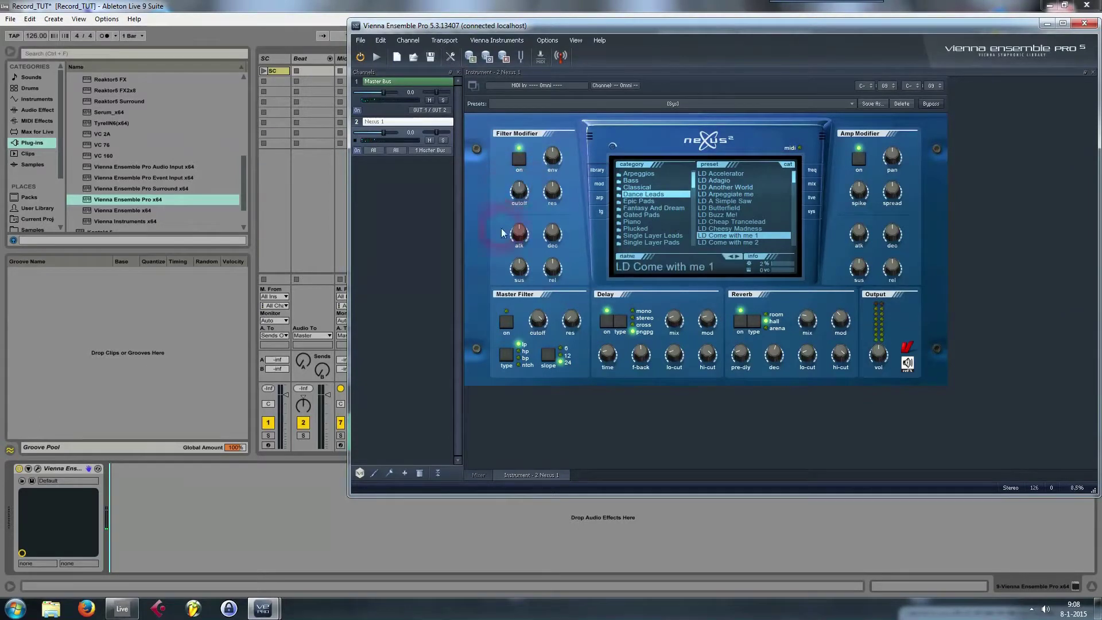
click(302, 529)
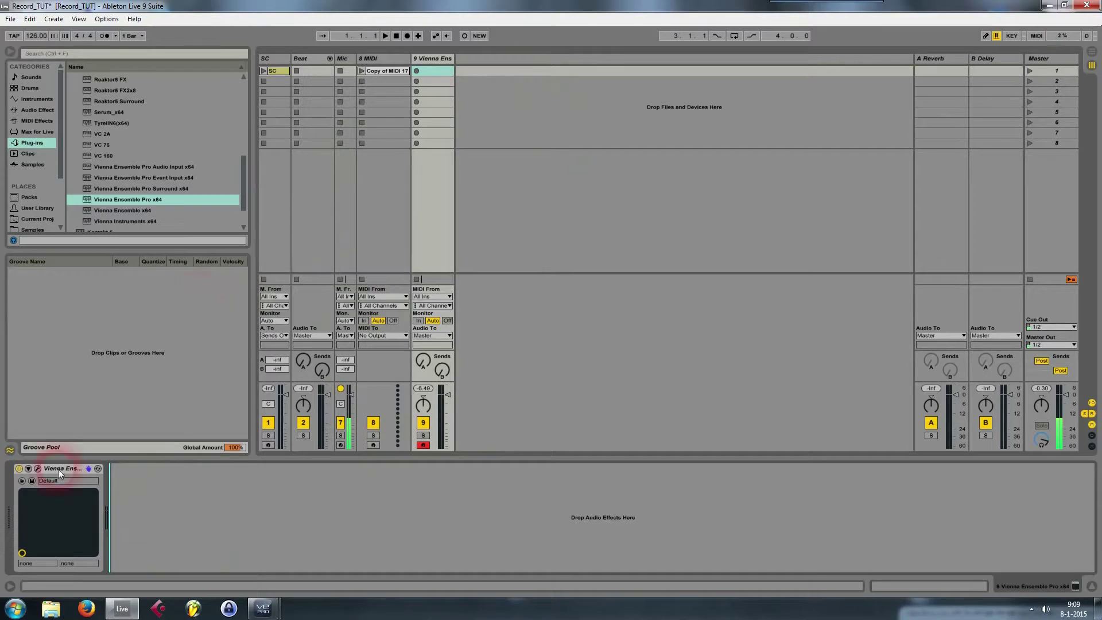
click(265, 609)
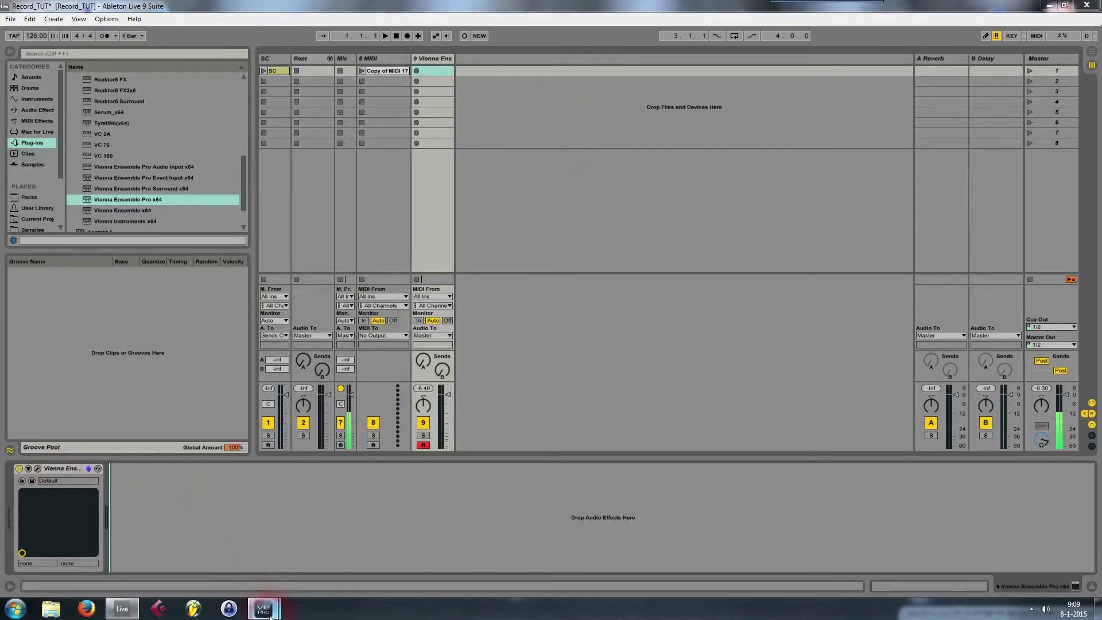
click(337, 557)
click(520, 192)
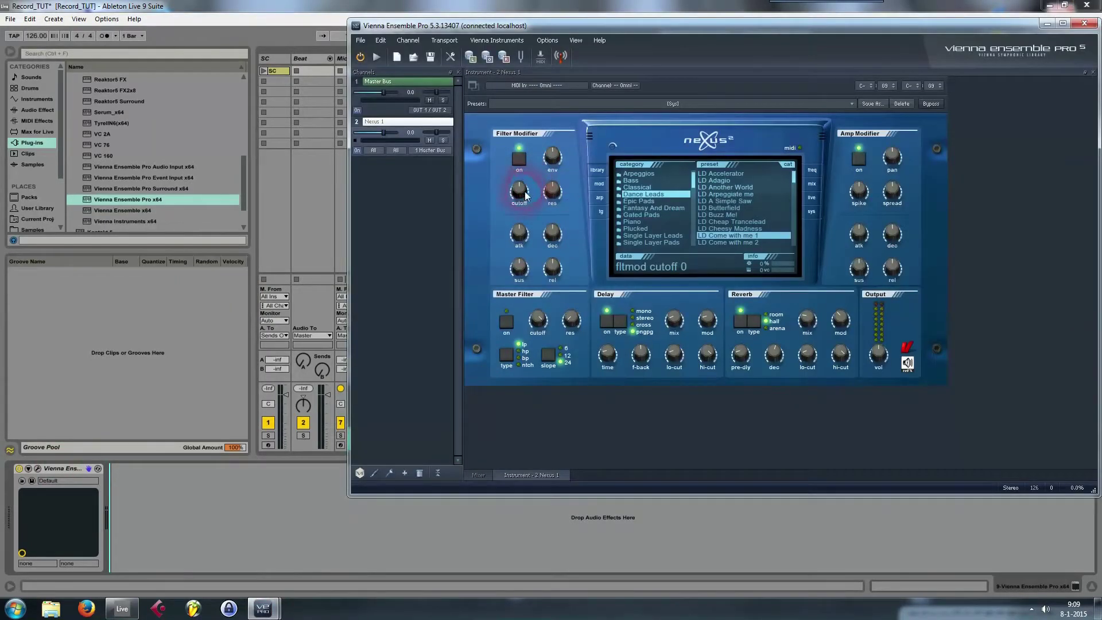
click(517, 190)
drag(517, 190, 518, 208)
click(231, 518)
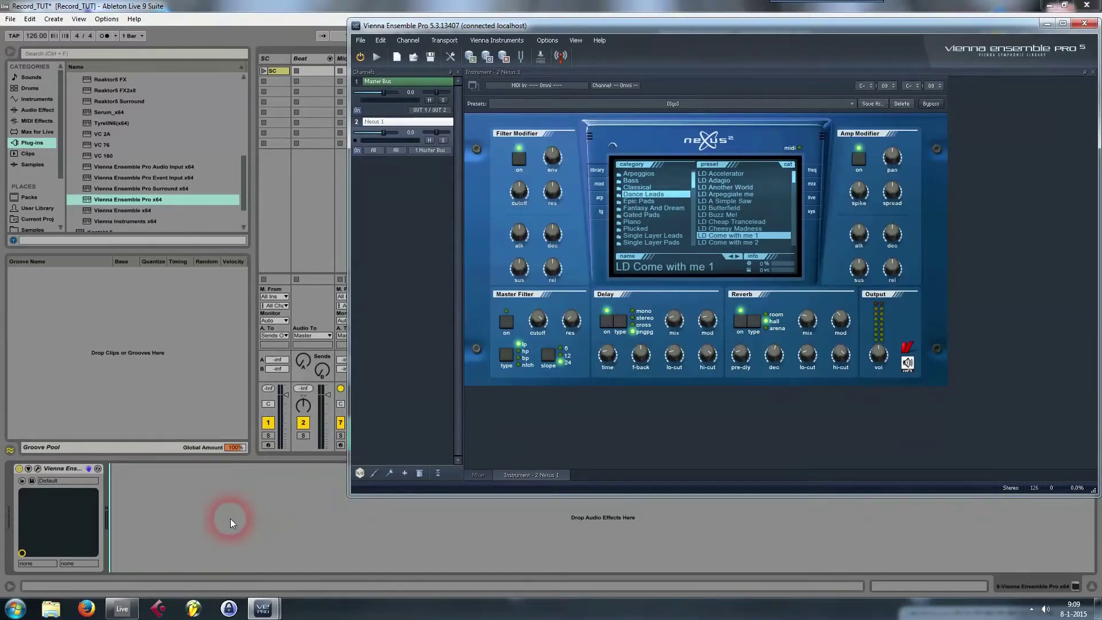
click(229, 518)
Expand the Vienna Ensemble Pro device, enable Configure mode, and bring Nexus back in front.
click(53, 474)
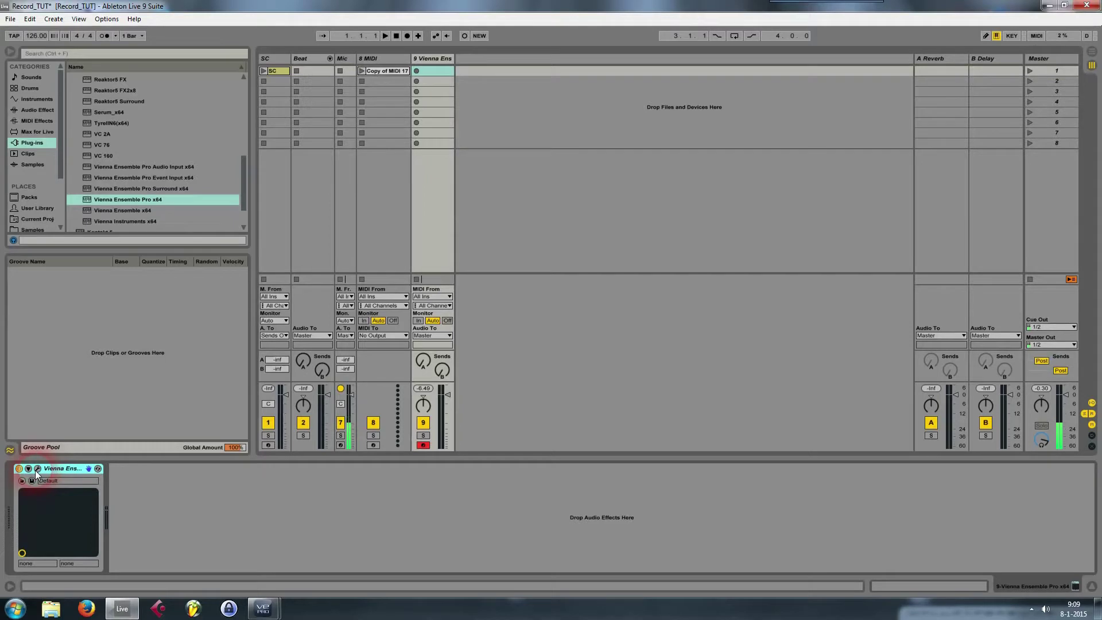
click(29, 469)
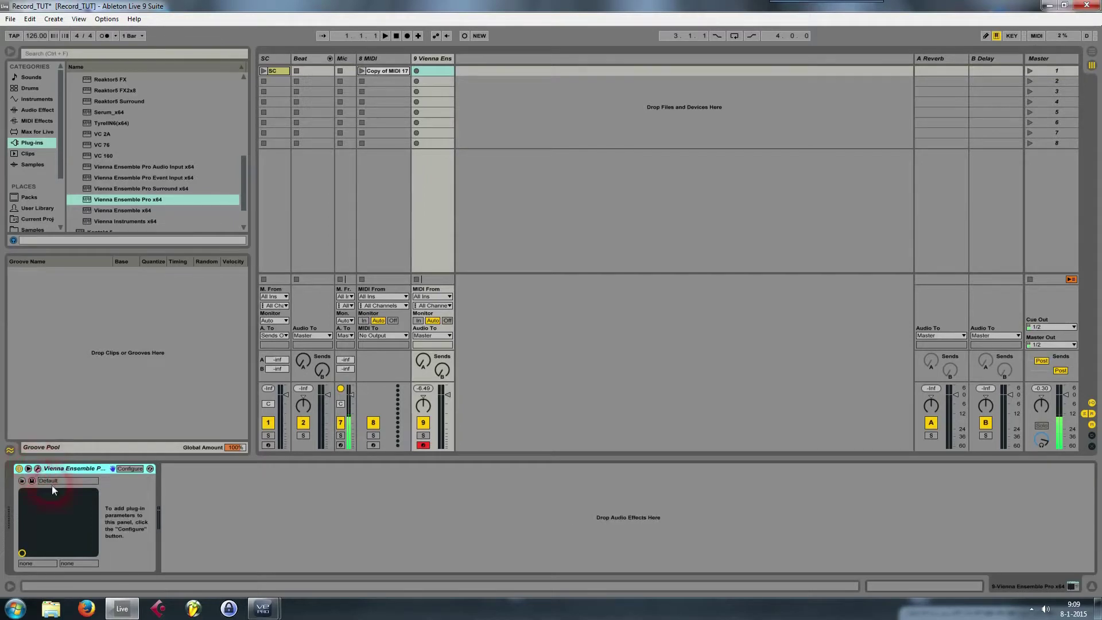
click(130, 469)
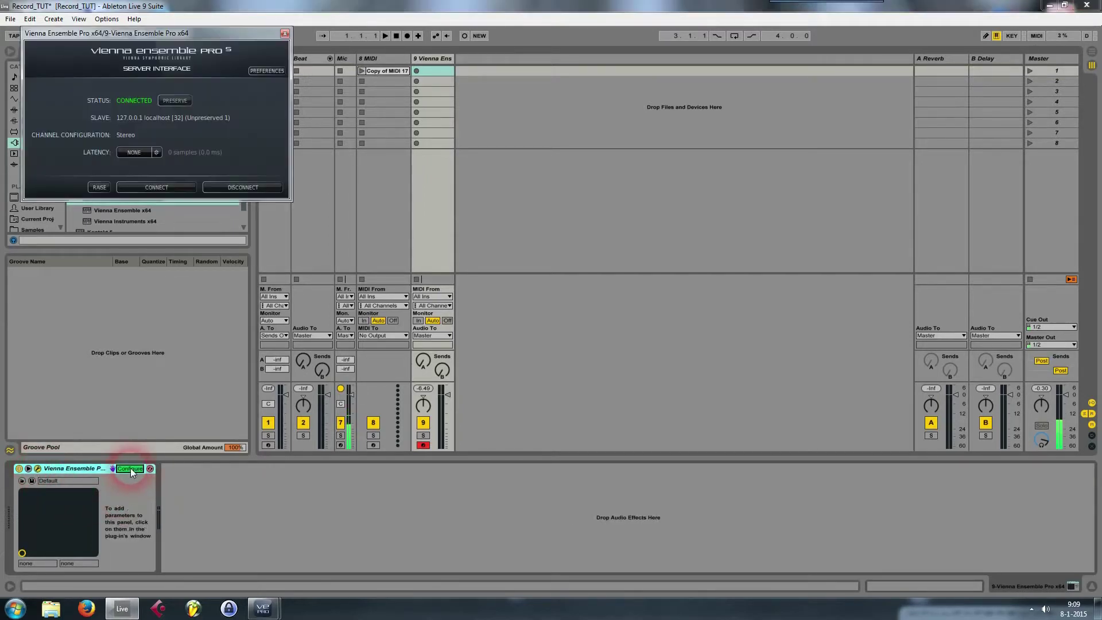
mouse_move(263, 606)
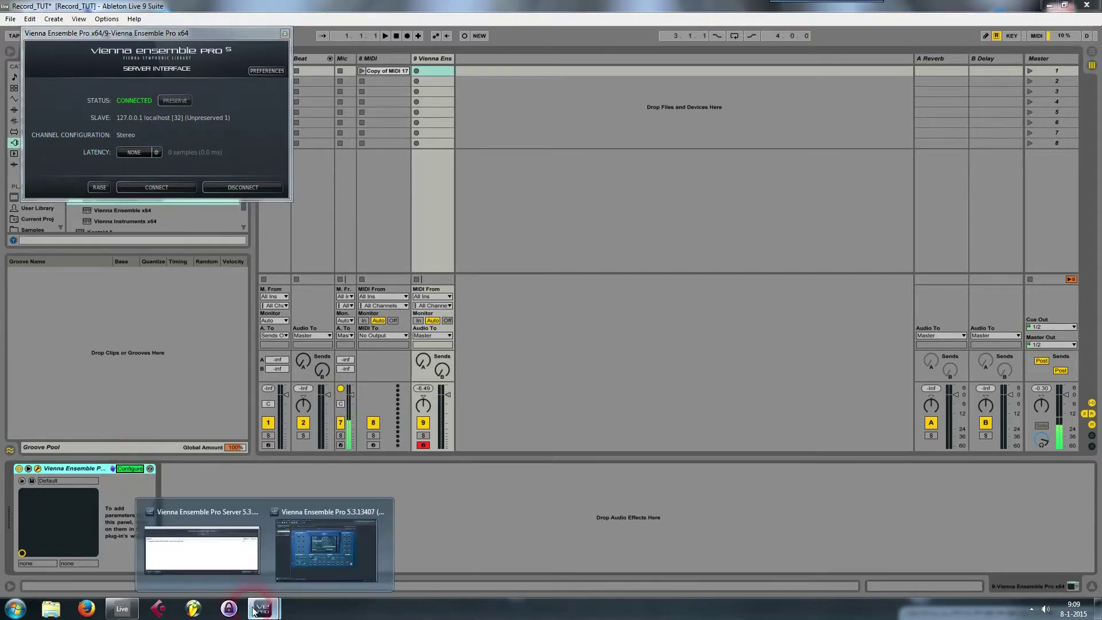
click(314, 550)
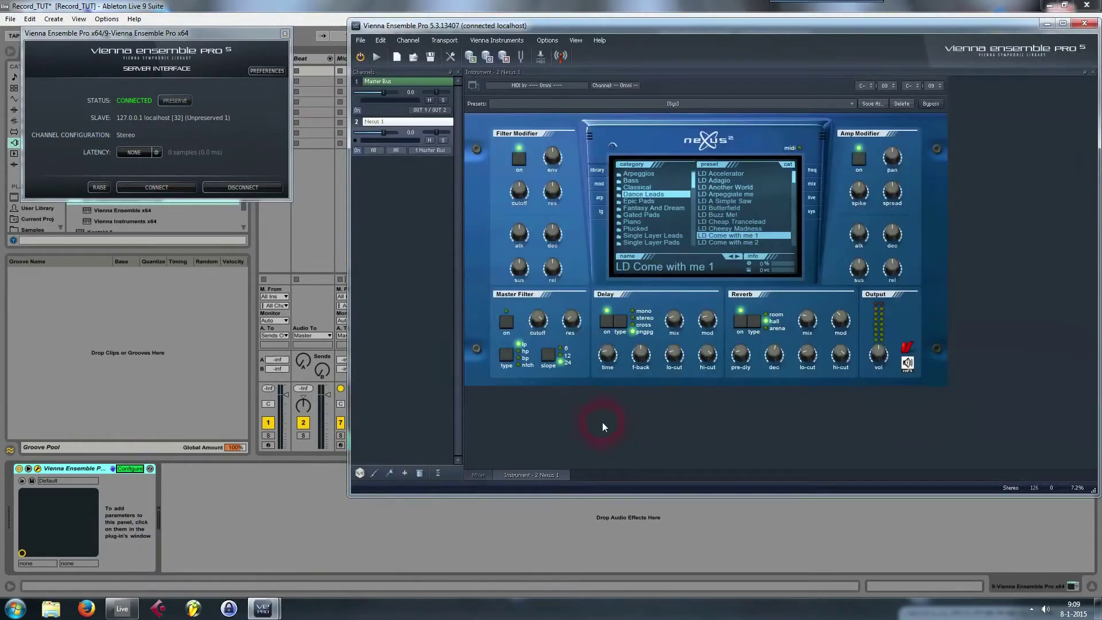
In Automation Mapping, add a mapping row with Parameter 1 as its source.
click(576, 40)
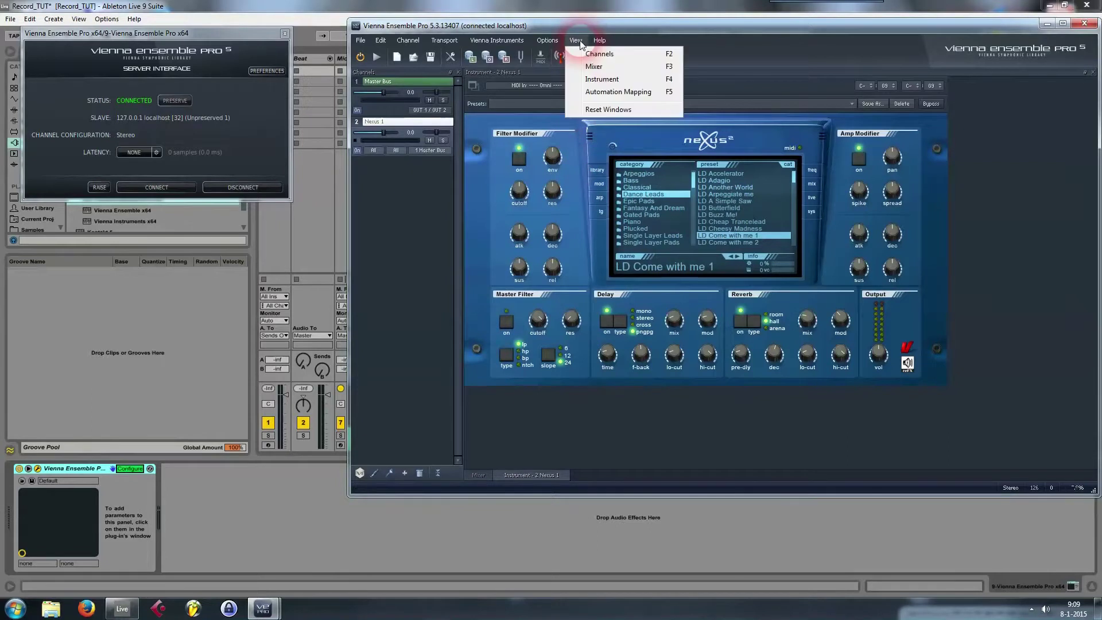
click(604, 92)
click(689, 83)
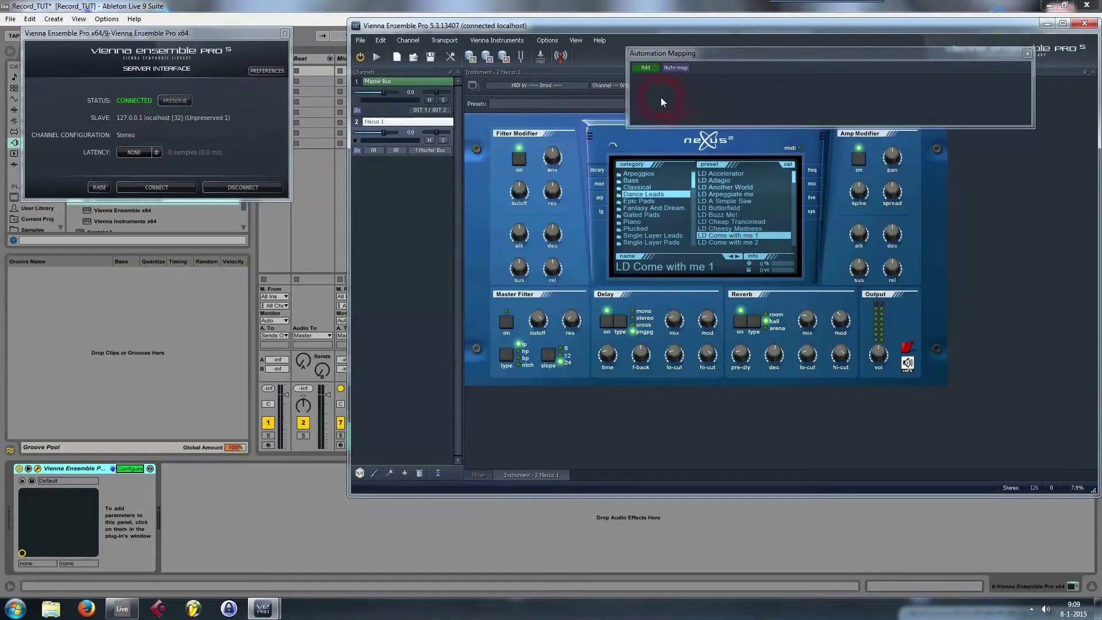
click(642, 67)
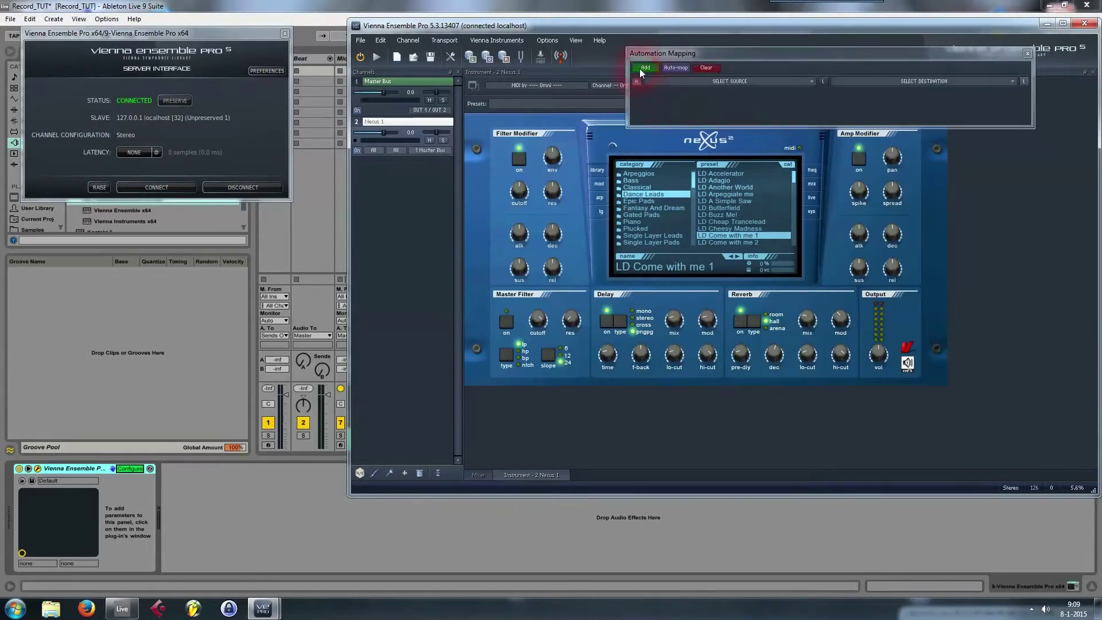
click(691, 84)
click(746, 108)
click(887, 112)
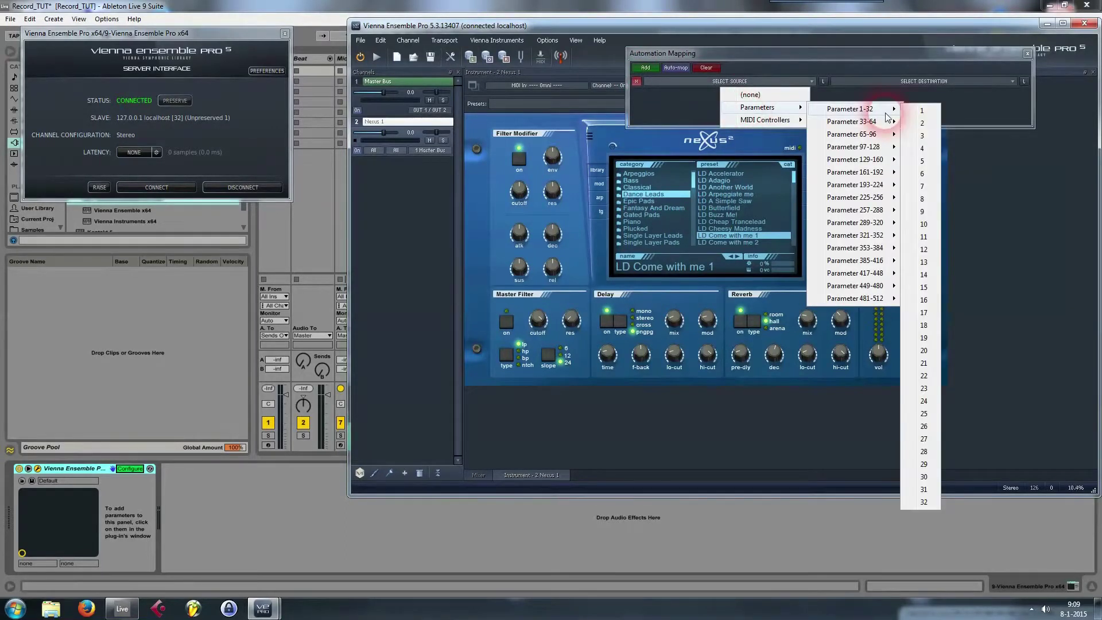
click(922, 111)
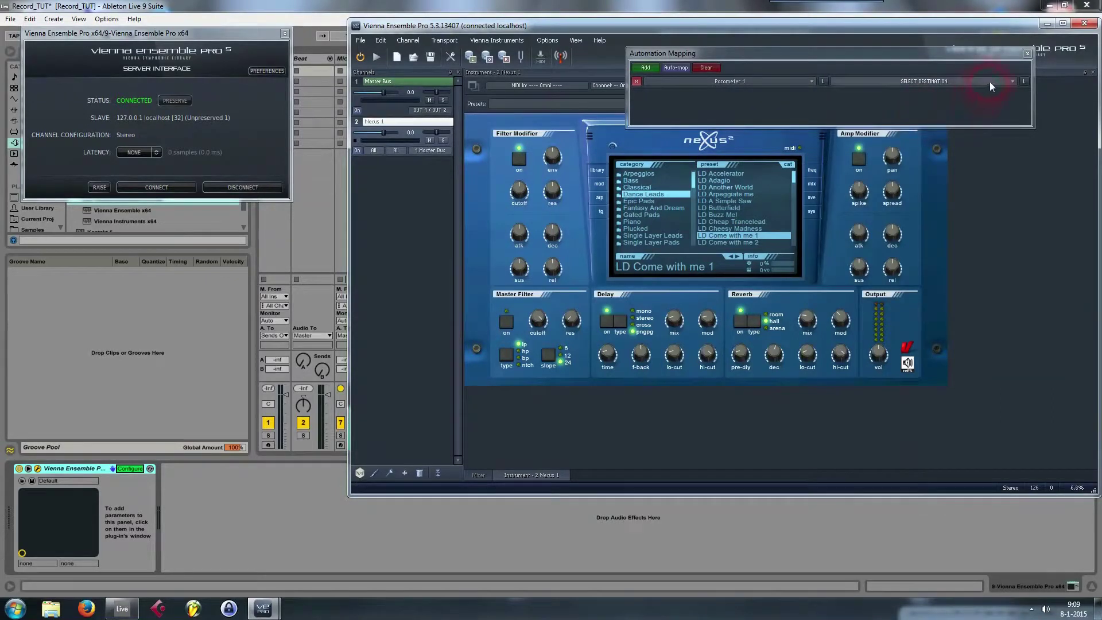
Learn the Nexus Filter Modifier cutoff (fmodCut) as Parameter 1's destination, then close the window.
click(1026, 83)
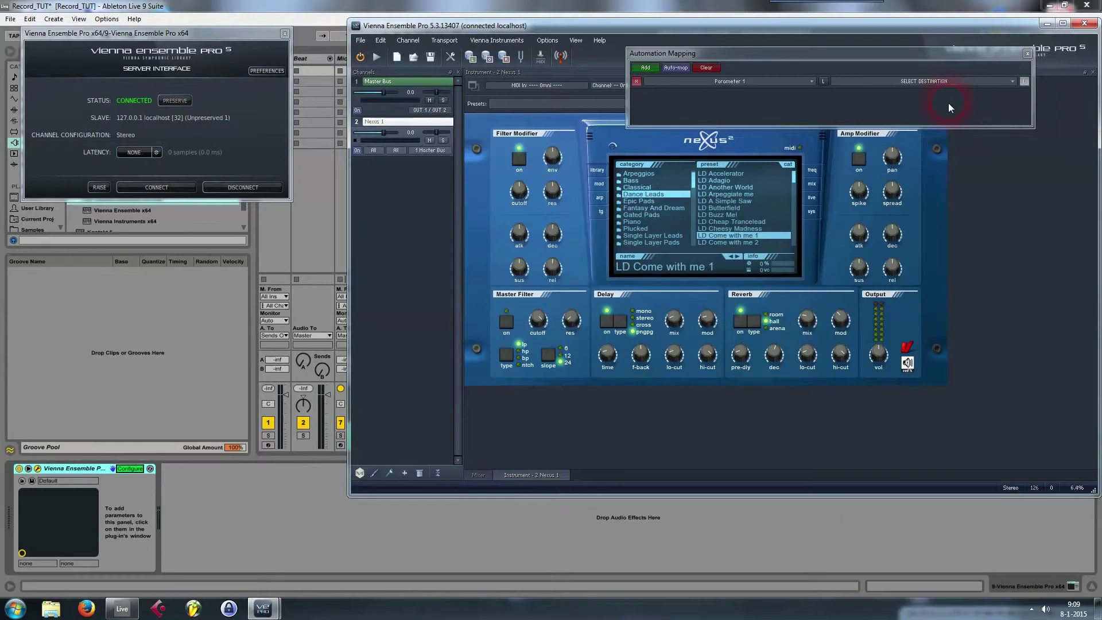
click(519, 190)
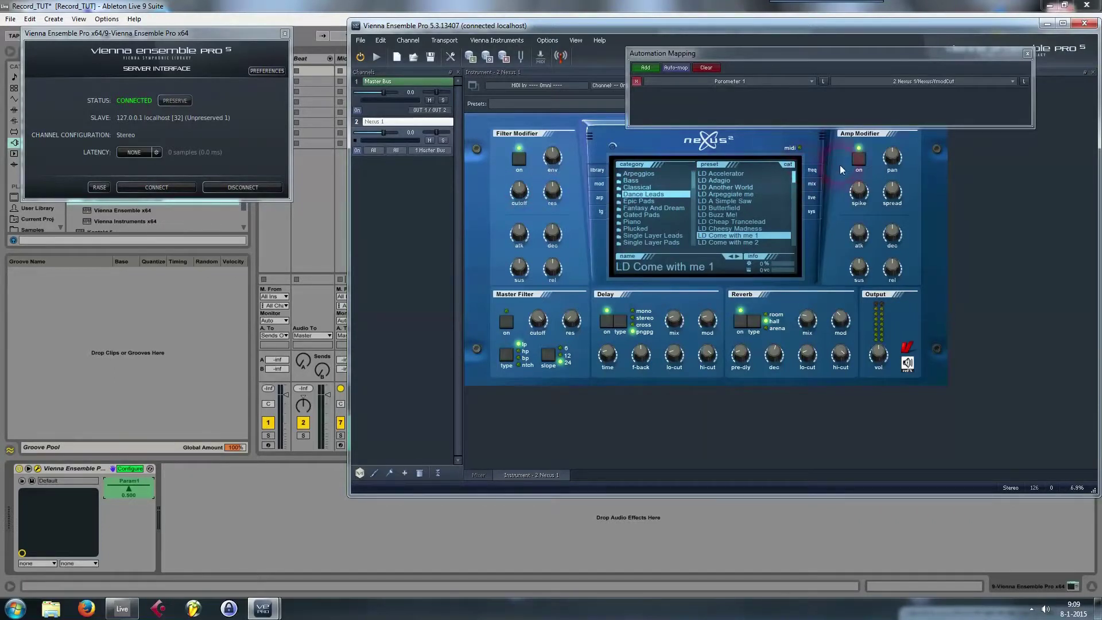
click(906, 138)
click(918, 81)
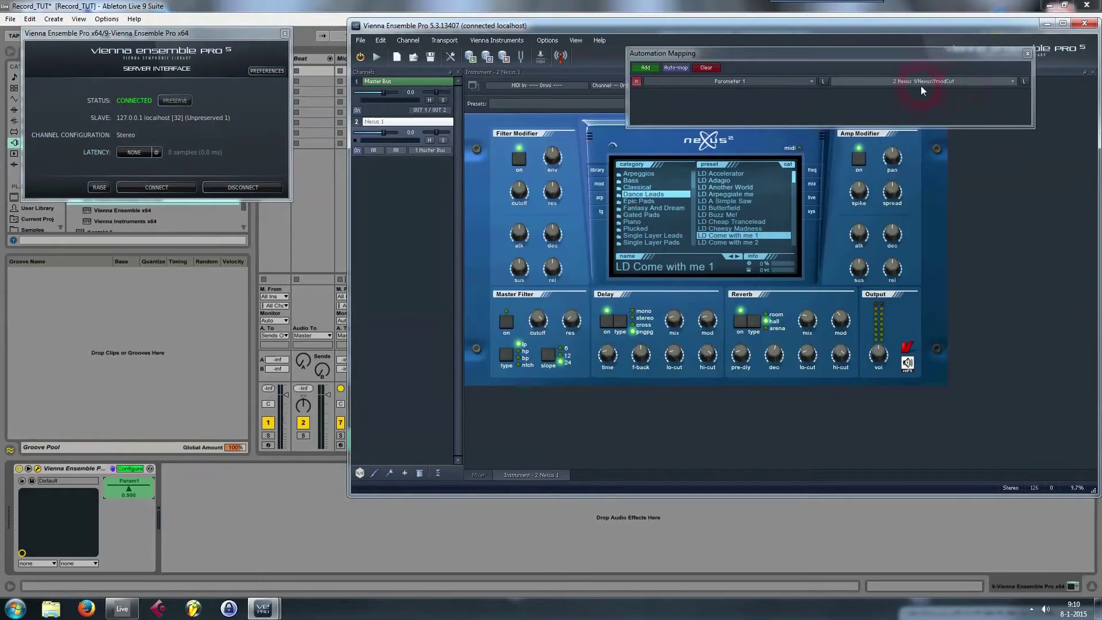
click(538, 326)
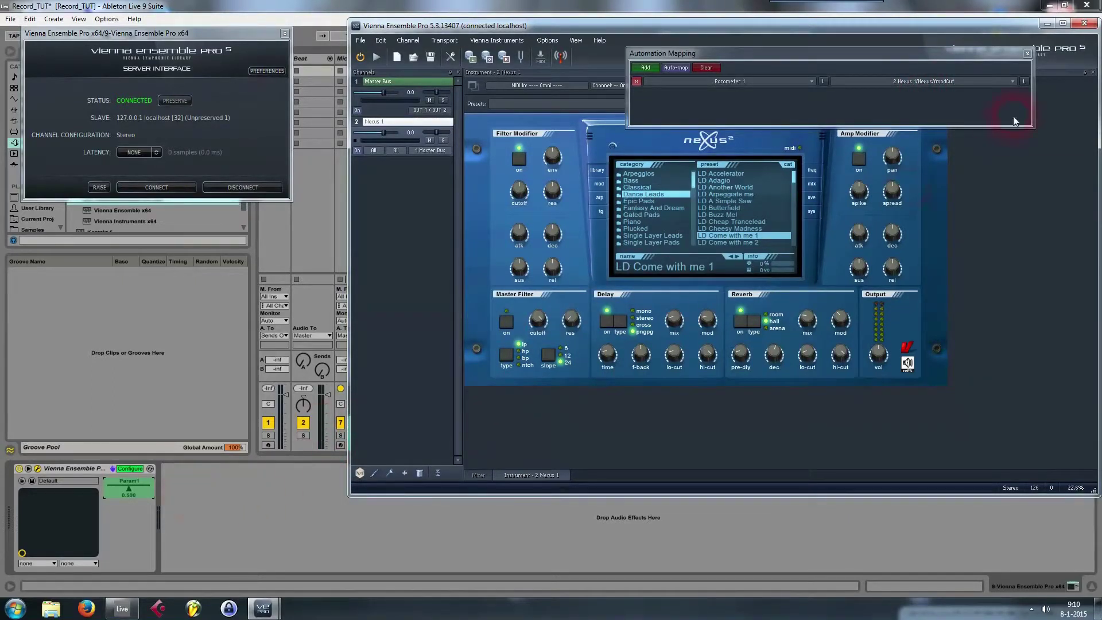
click(1027, 54)
click(229, 496)
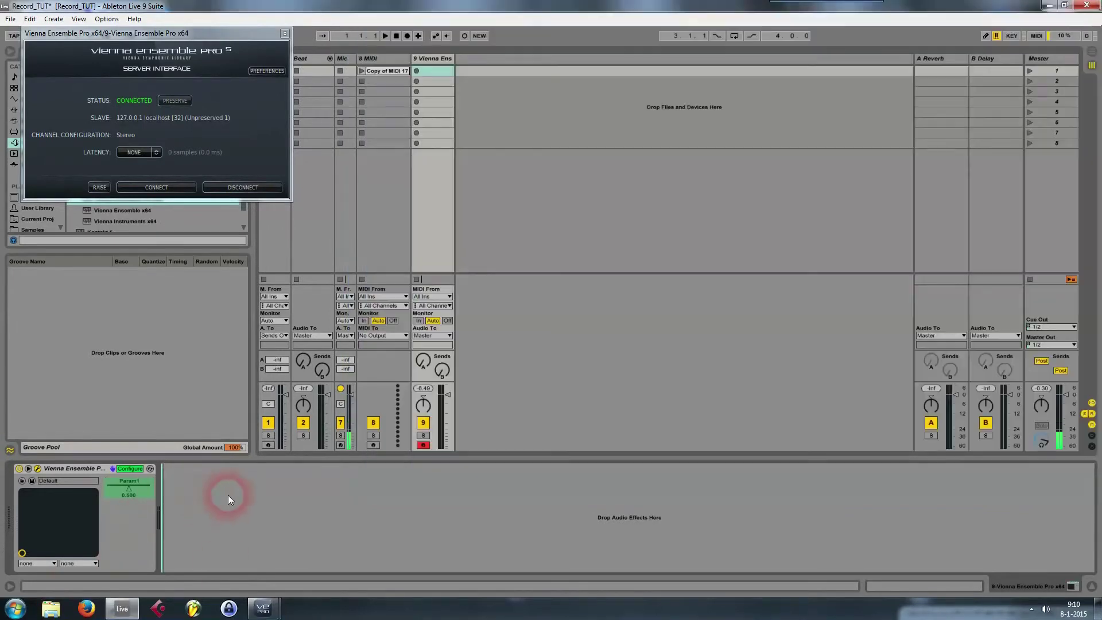
Exit Configure mode and lower Param1 from 0.500 to 0.425 to test the cutoff link.
click(130, 469)
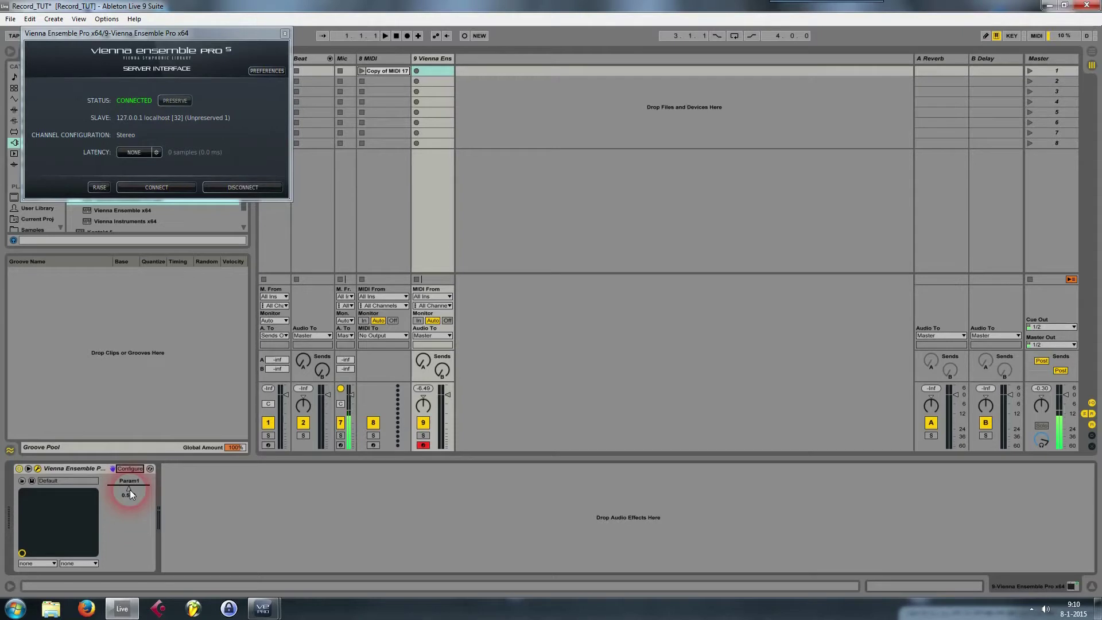
mouse_move(129, 490)
mouse_down()
mouse_move(129, 472)
mouse_move(128, 506)
mouse_move(128, 495)
mouse_up()
click(65, 470)
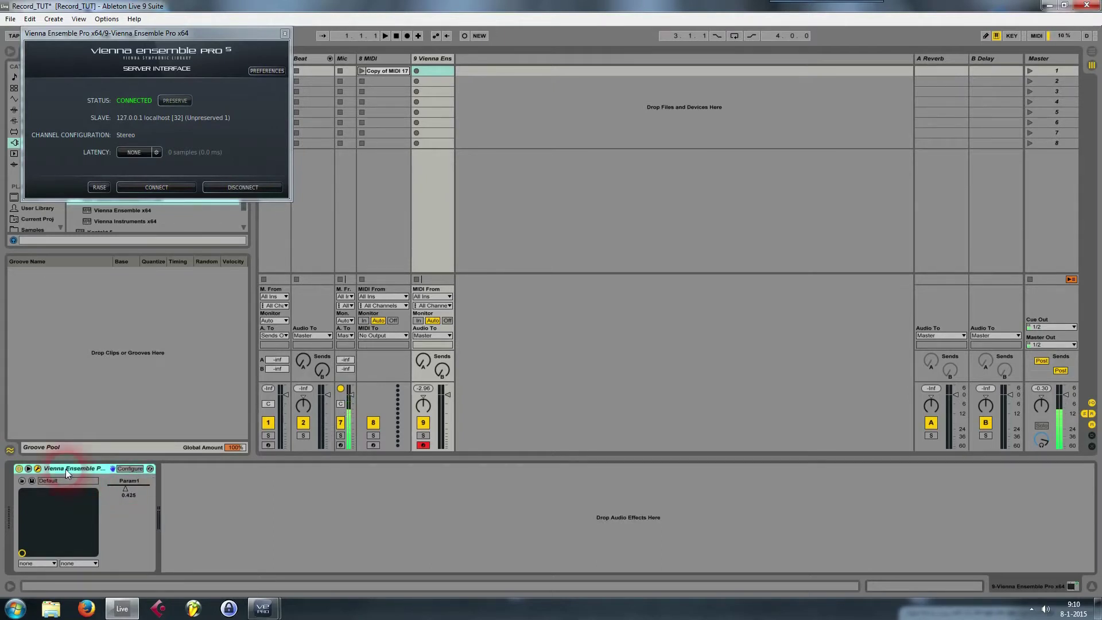
click(127, 488)
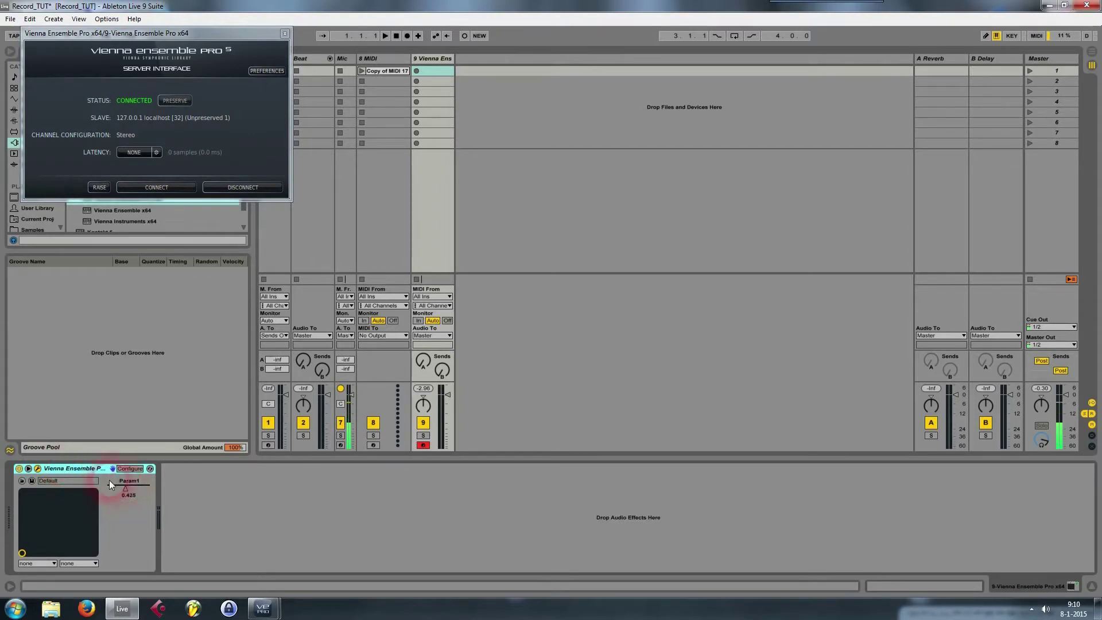
Group the Vienna Ensemble Pro device into an Instrument Rack and show its eight macro knobs.
right_click(52, 469)
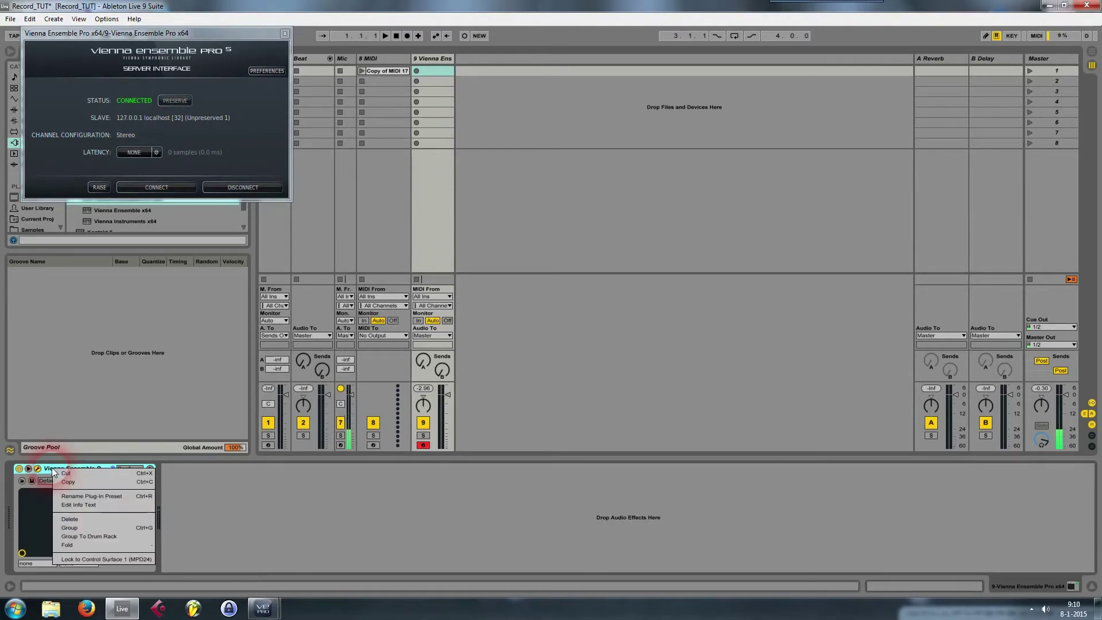
click(99, 530)
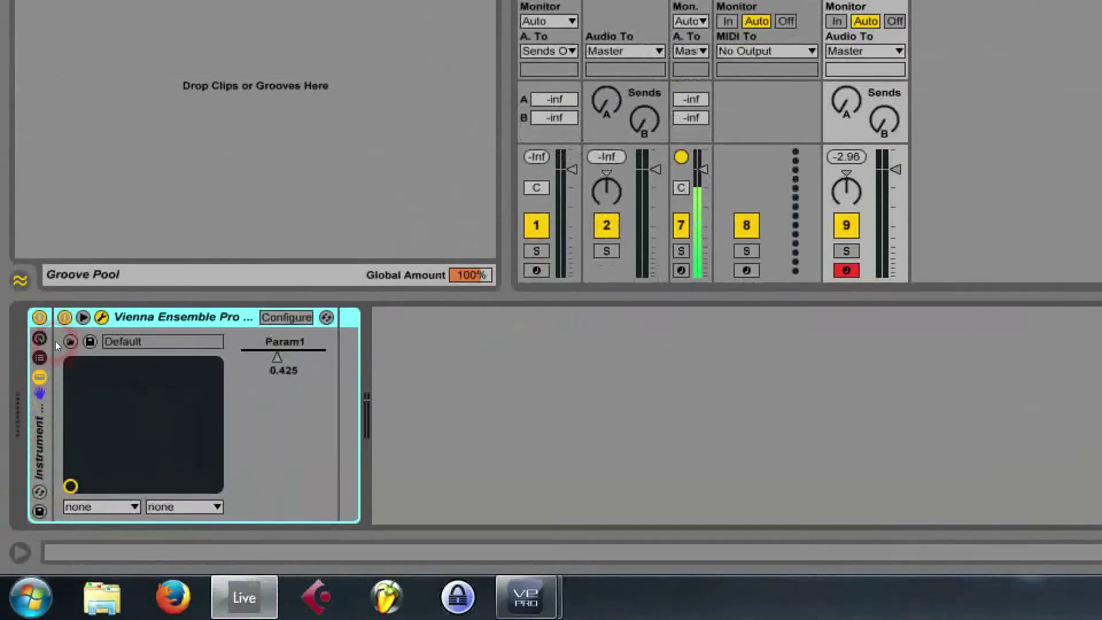
click(18, 488)
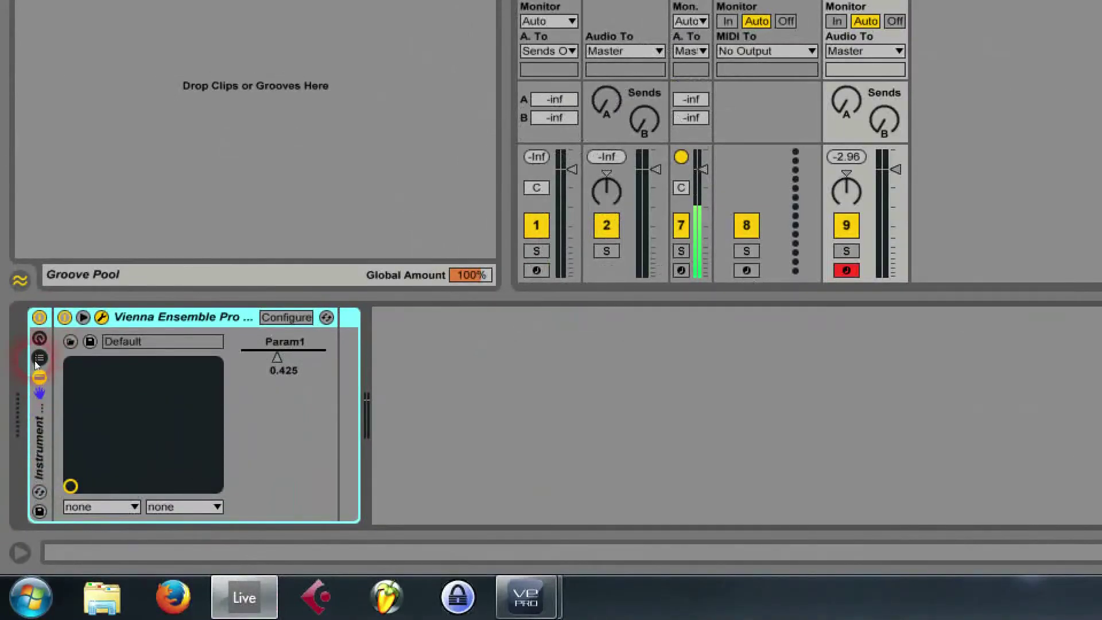
click(41, 341)
click(40, 341)
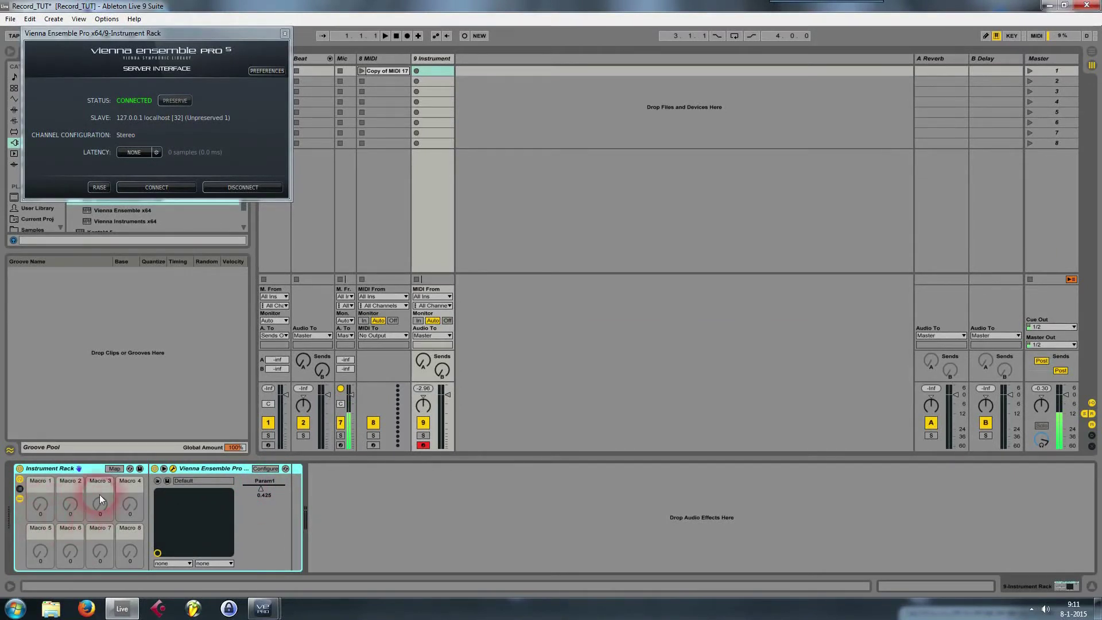
Map the rack's first macro to the device's Param1 and turn it to 16, driving Param1 to 0.126.
click(114, 469)
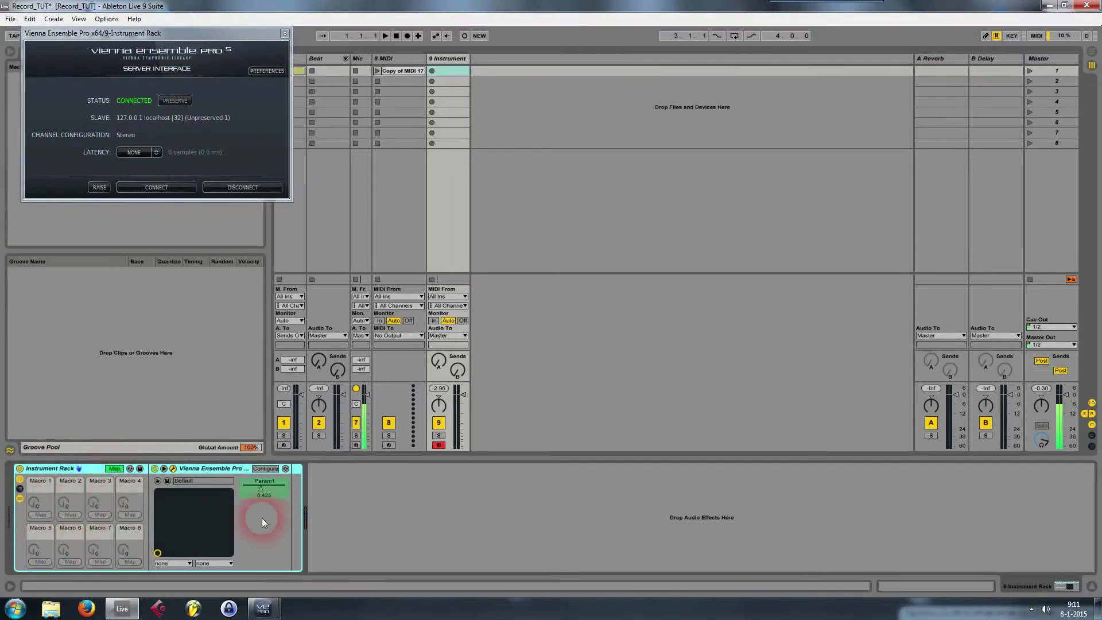
click(284, 495)
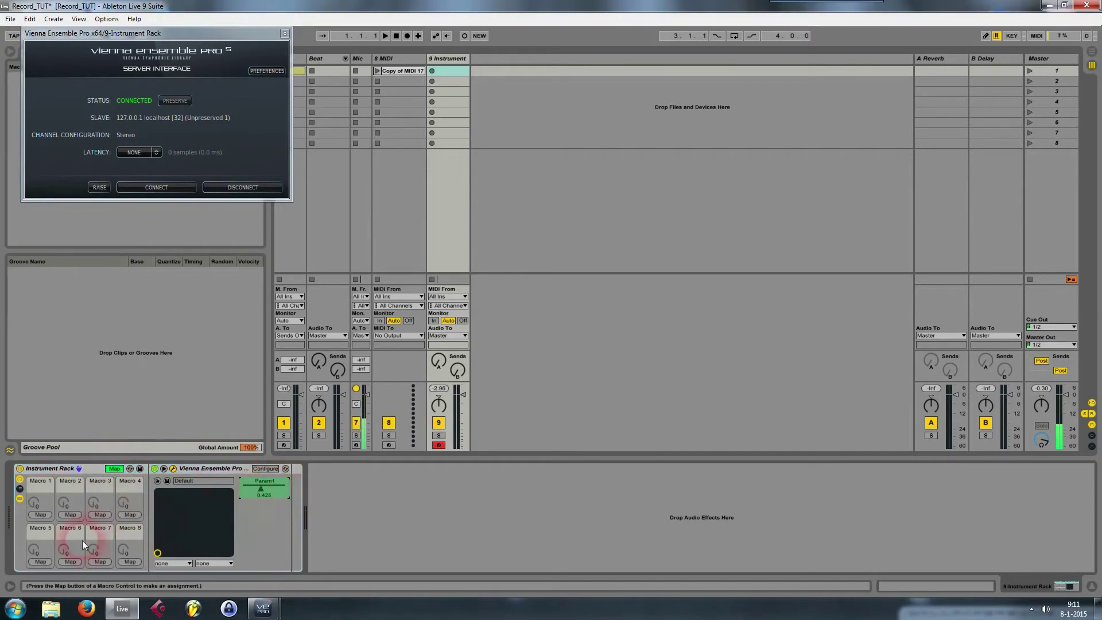
click(37, 515)
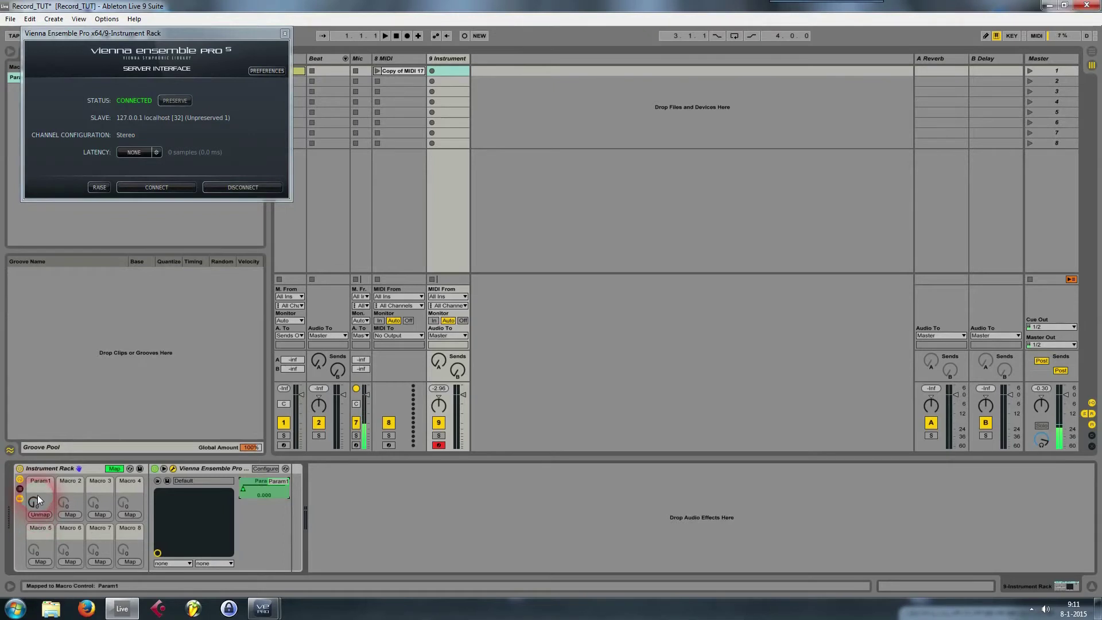
click(114, 468)
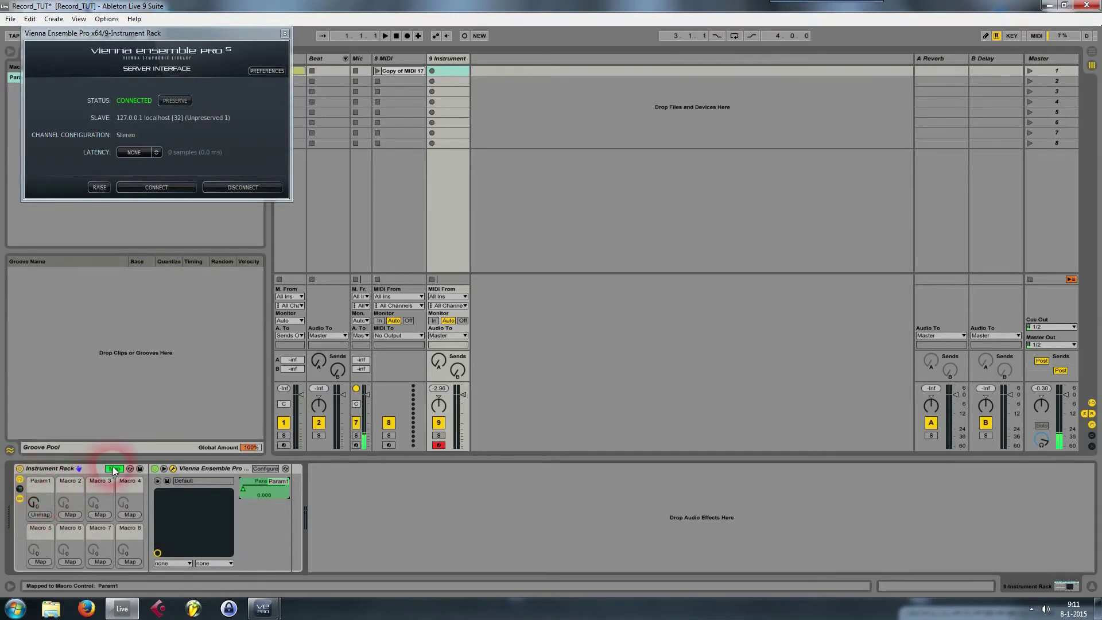
drag(34, 505, 26, 508)
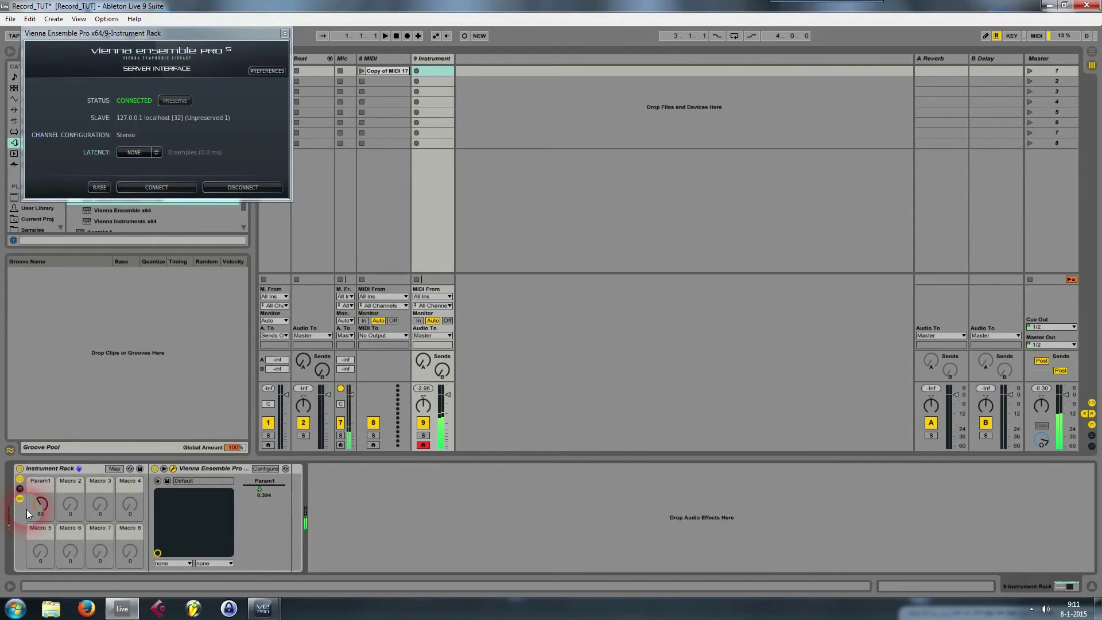
drag(26, 509, 26, 509)
In Arrangement view, unfold the 9 Instrument track and keep Param1 as its automation parameter.
click(782, 119)
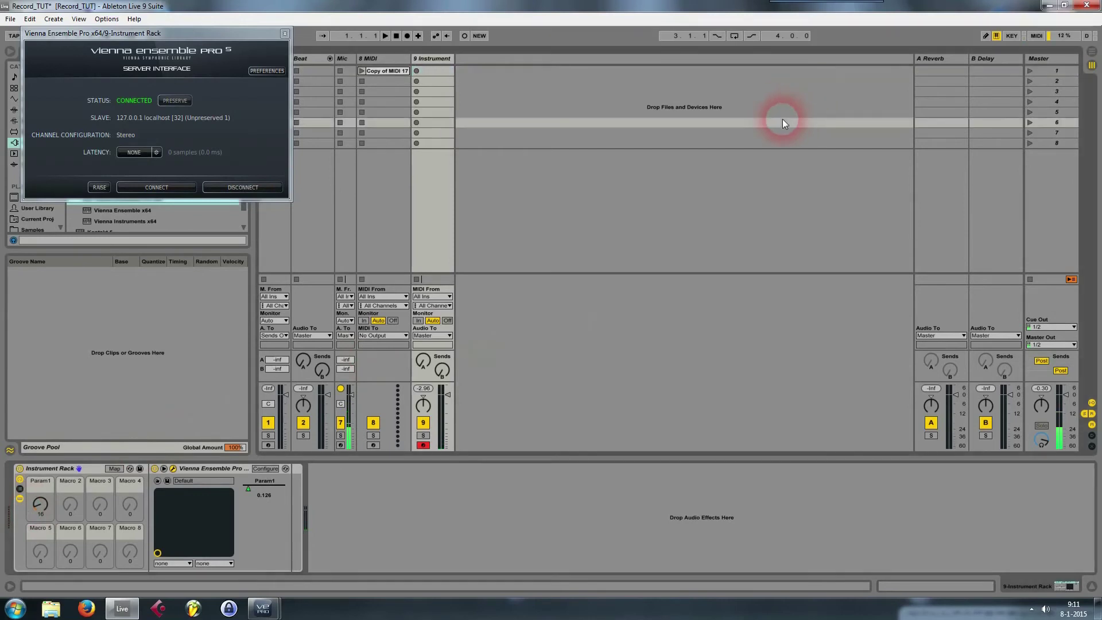
key(Tab)
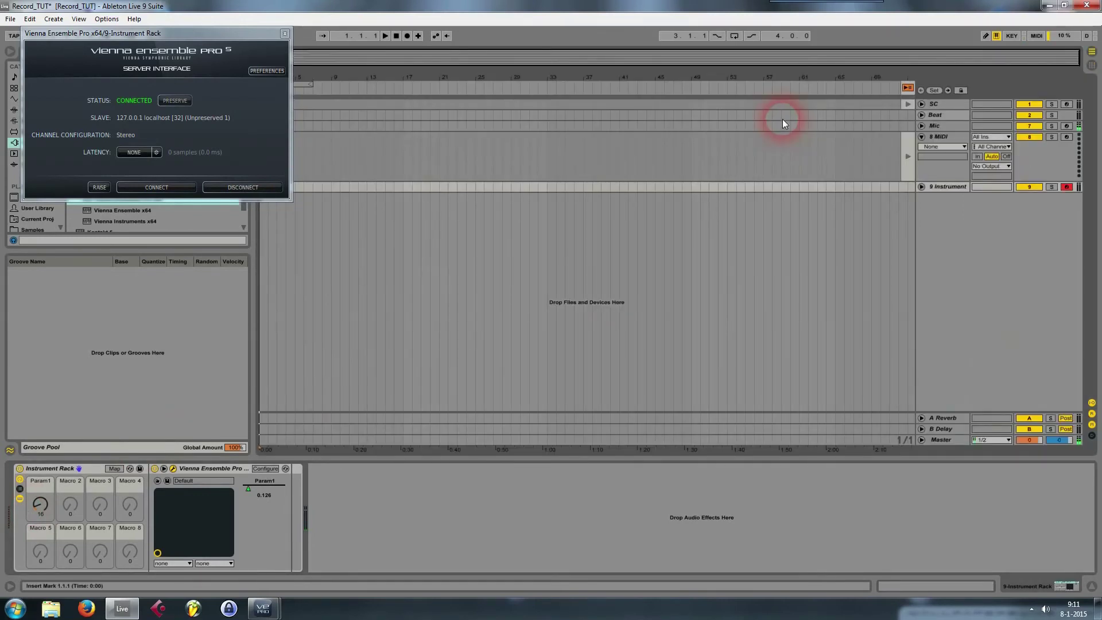
click(922, 188)
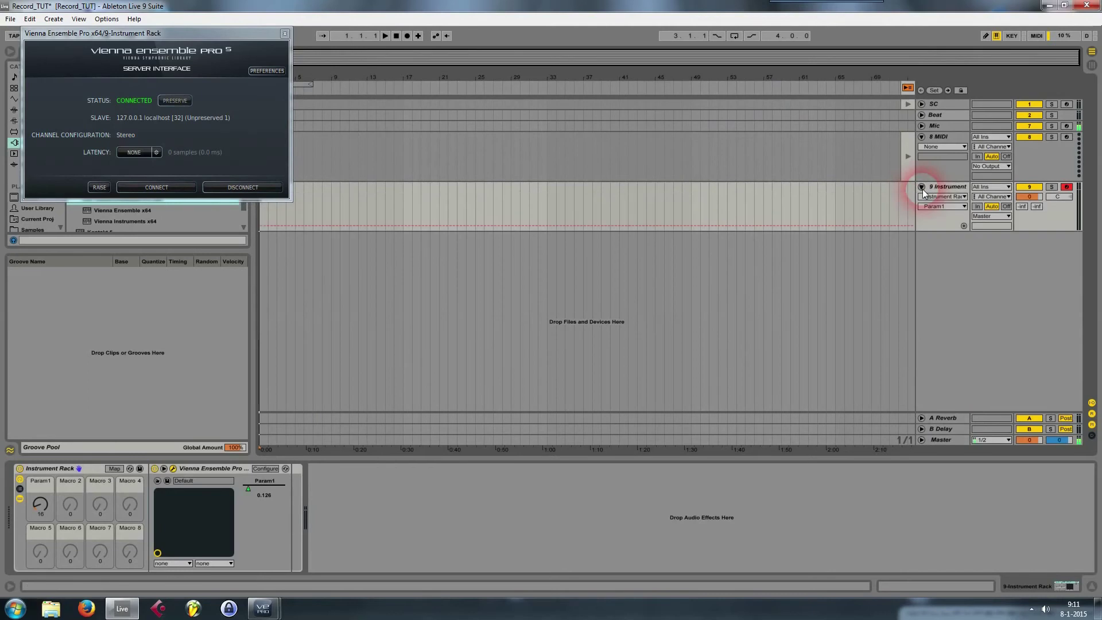
click(960, 207)
click(959, 205)
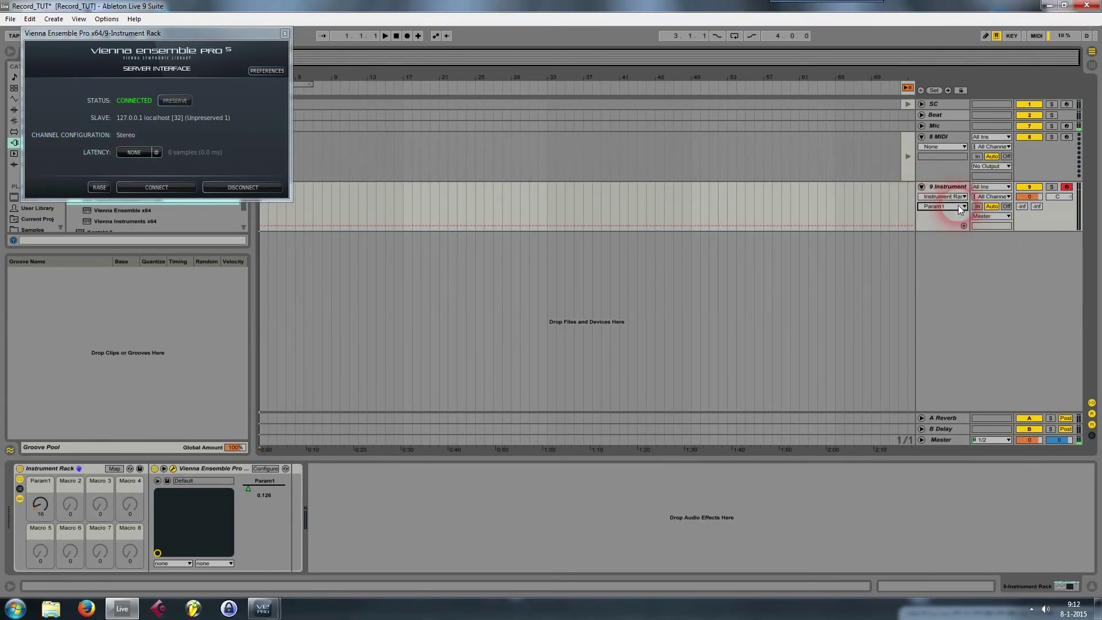
Return to Session view and select the Param1 macro knob.
click(737, 195)
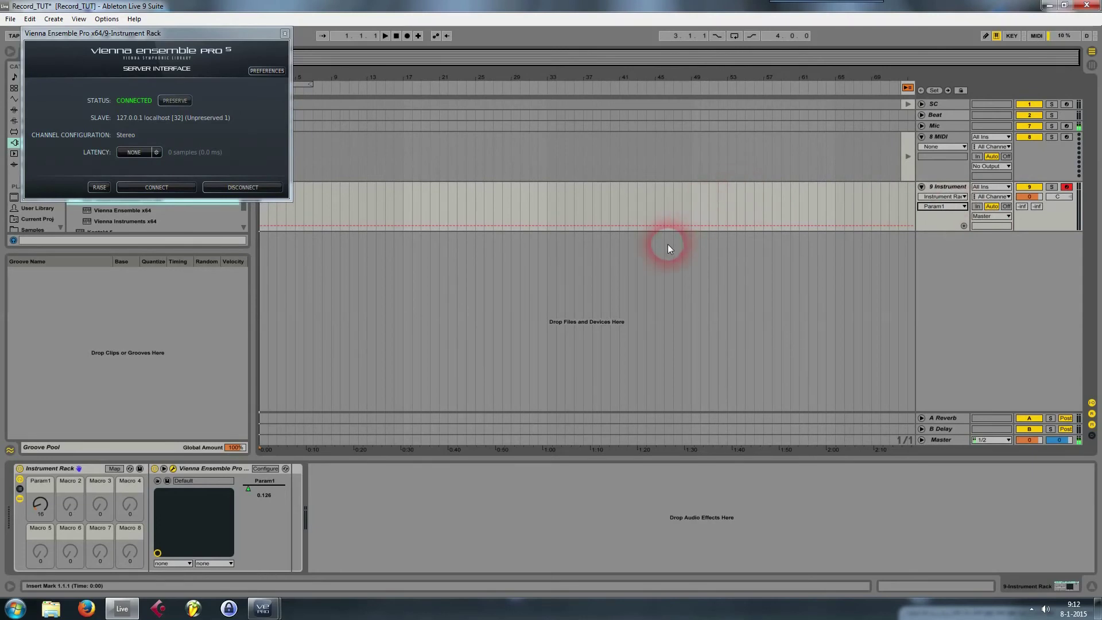
key(Tab)
click(43, 482)
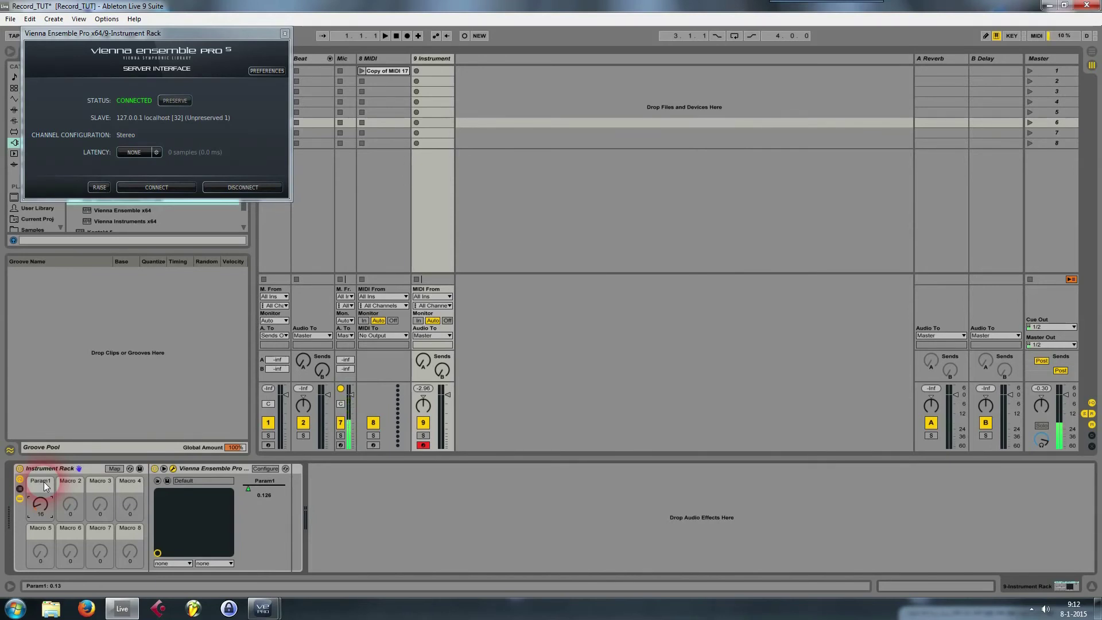
Rename the first macro to 'Cut Off' with Ctrl+R.
key(ctrl+r)
text(Cut Off)
key(Return)
click(530, 228)
In Arrangement view, keep Cut Off as the 9 Instrument track's automation parameter.
key(Tab)
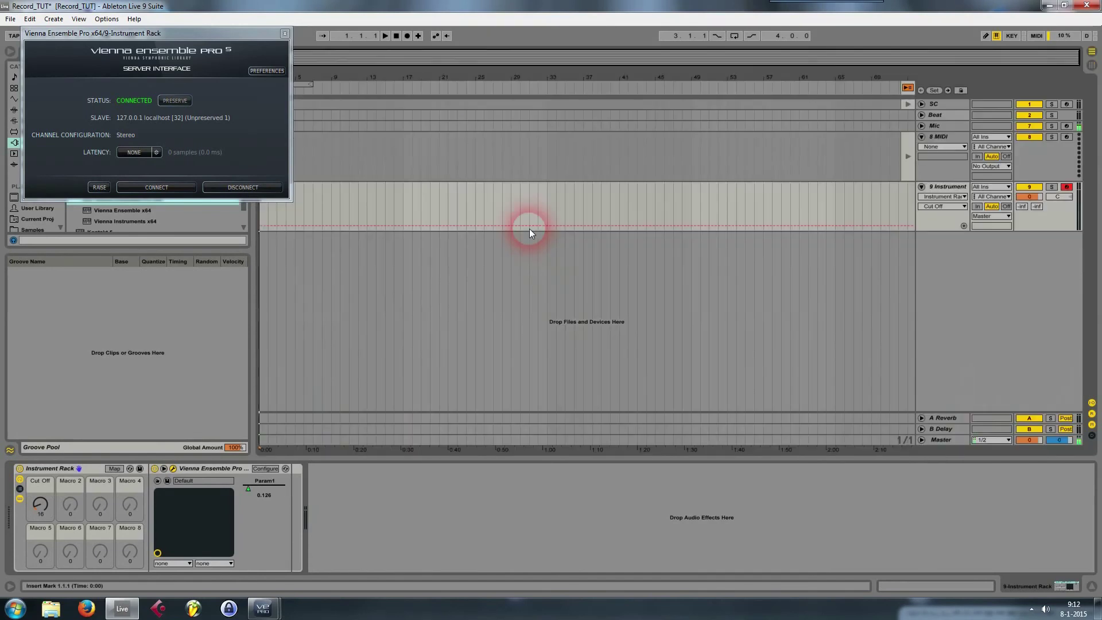
click(946, 206)
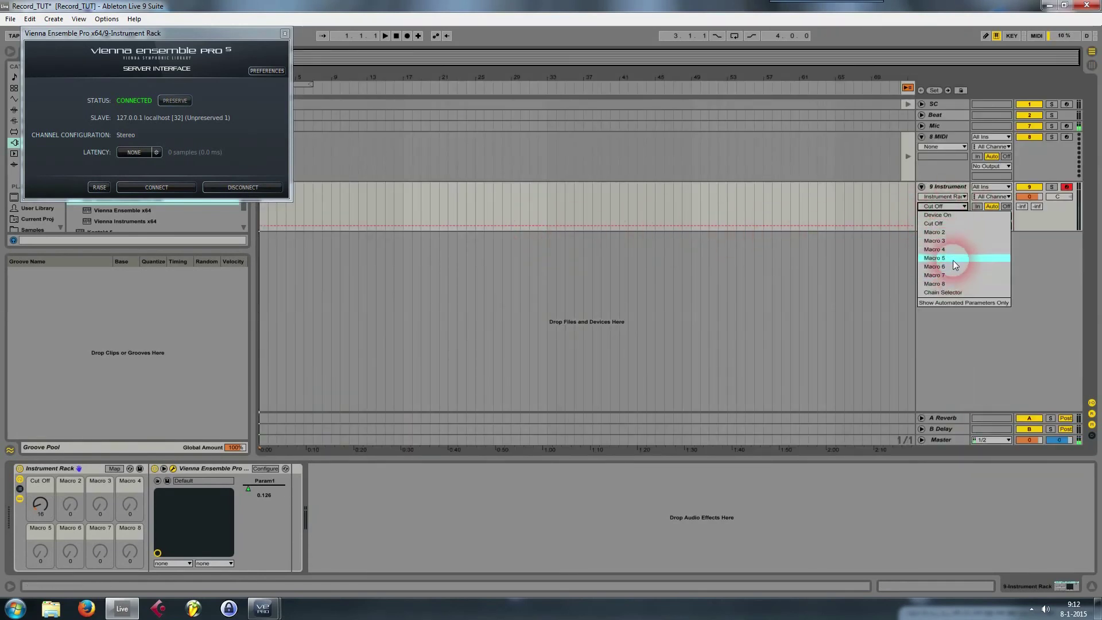
click(942, 205)
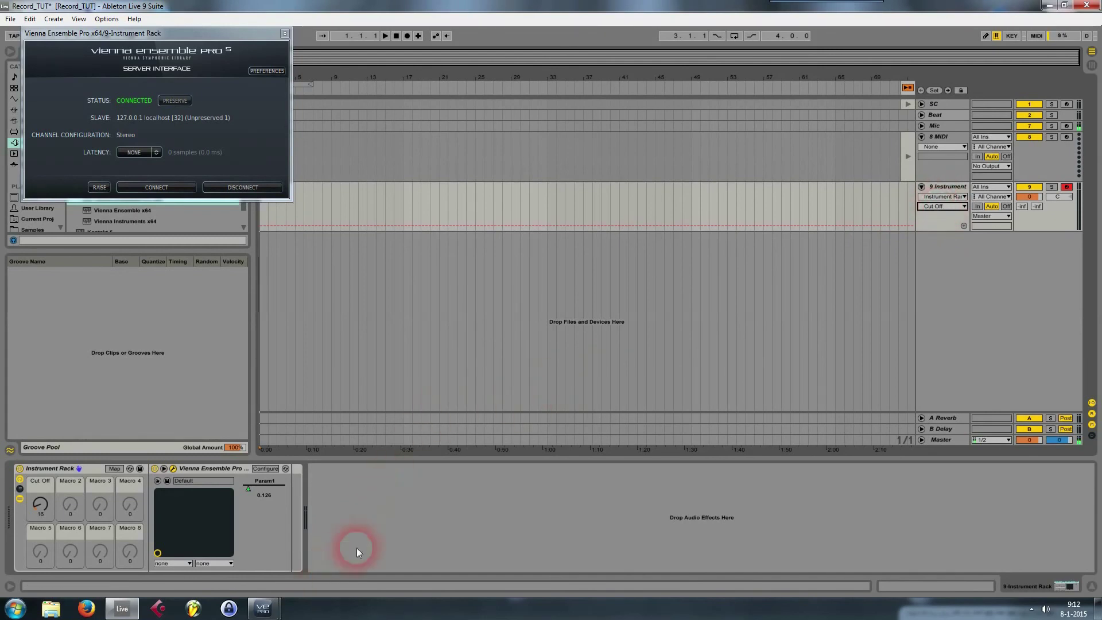
Bring the Vienna Ensemble Pro window with Nexus to the front.
mouse_move(263, 607)
click(318, 562)
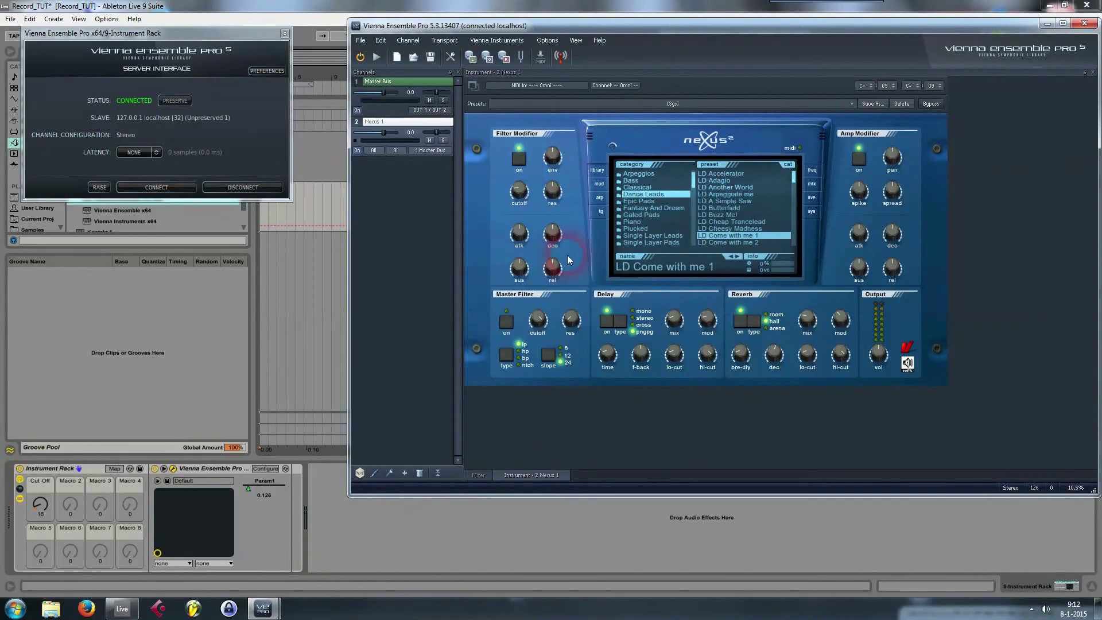
click(417, 451)
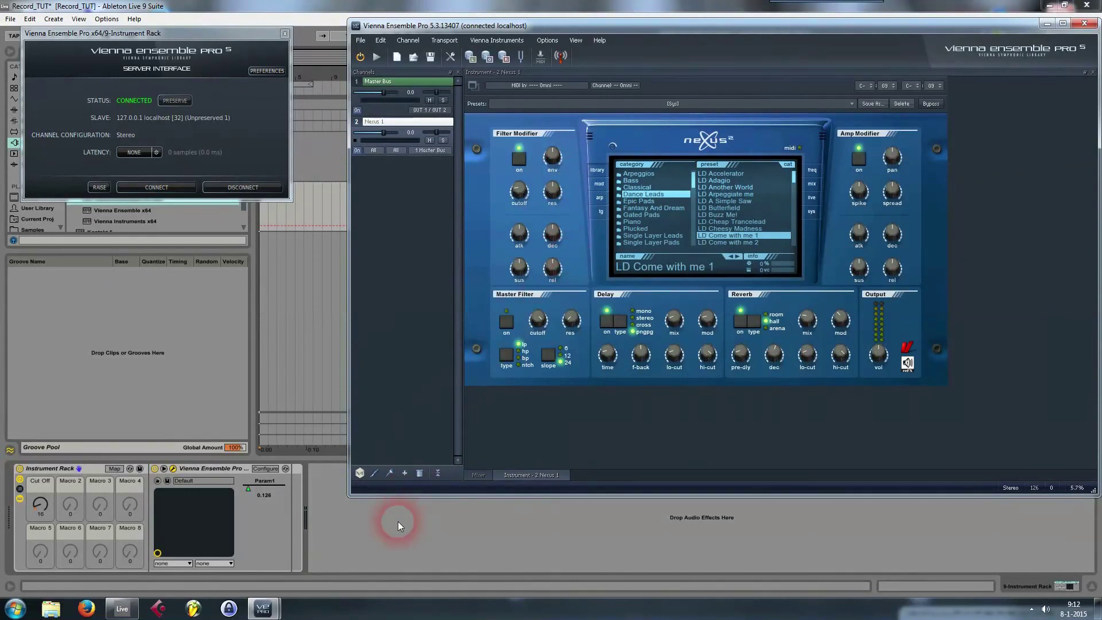